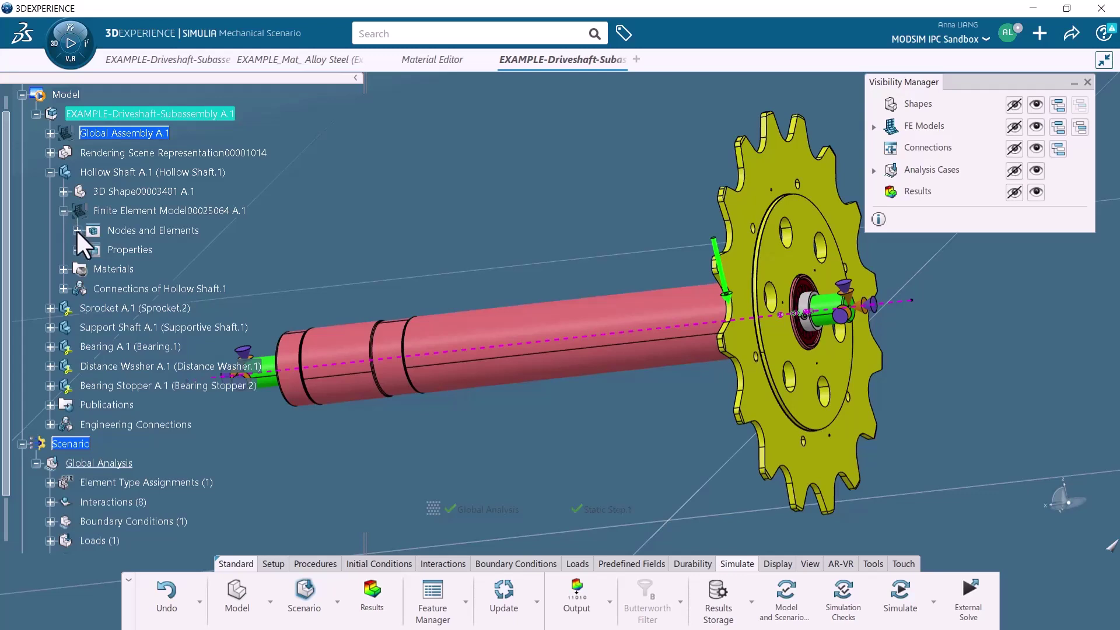
# - Expand the hollow shaft's nodes and elements and toggle the tetrahedron mesh and finite element model visibility
pyautogui.click(78, 230)
pyautogui.rightClick(165, 249)
pyautogui.click(144, 210)
pyautogui.rightClick(145, 210)
pyautogui.click(174, 263)
pyautogui.moveTo(361, 274); pyautogui.dragTo(326, 268, button='middle')
# - Review the Static Step.1 settings, then start loading the global analysis results
pyautogui.scroll(-5, 82, 195)
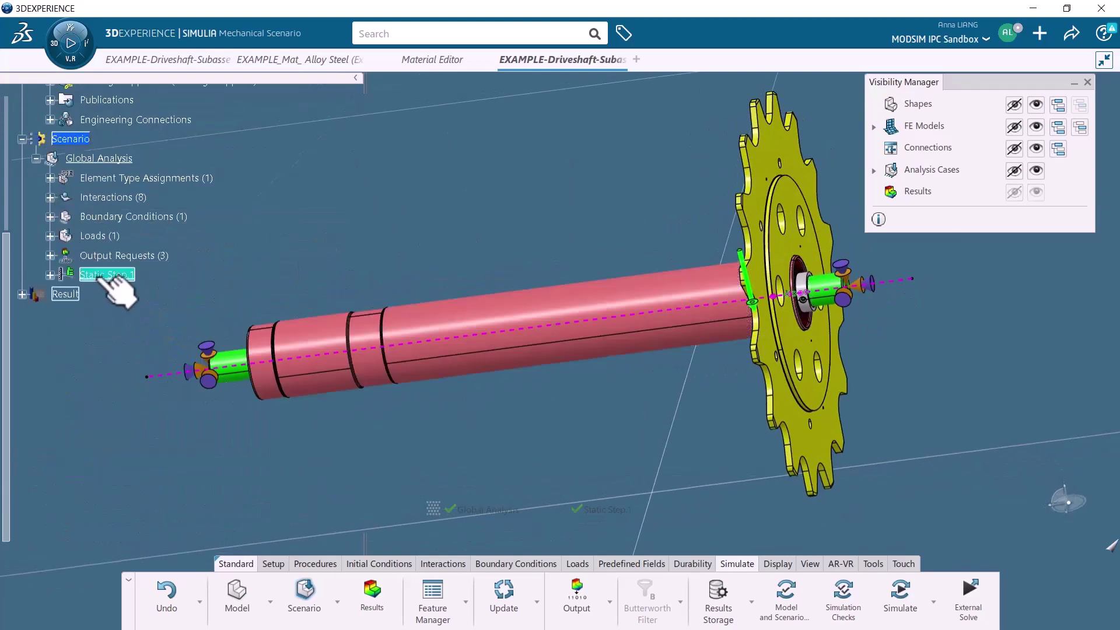
pyautogui.doubleClick(96, 275)
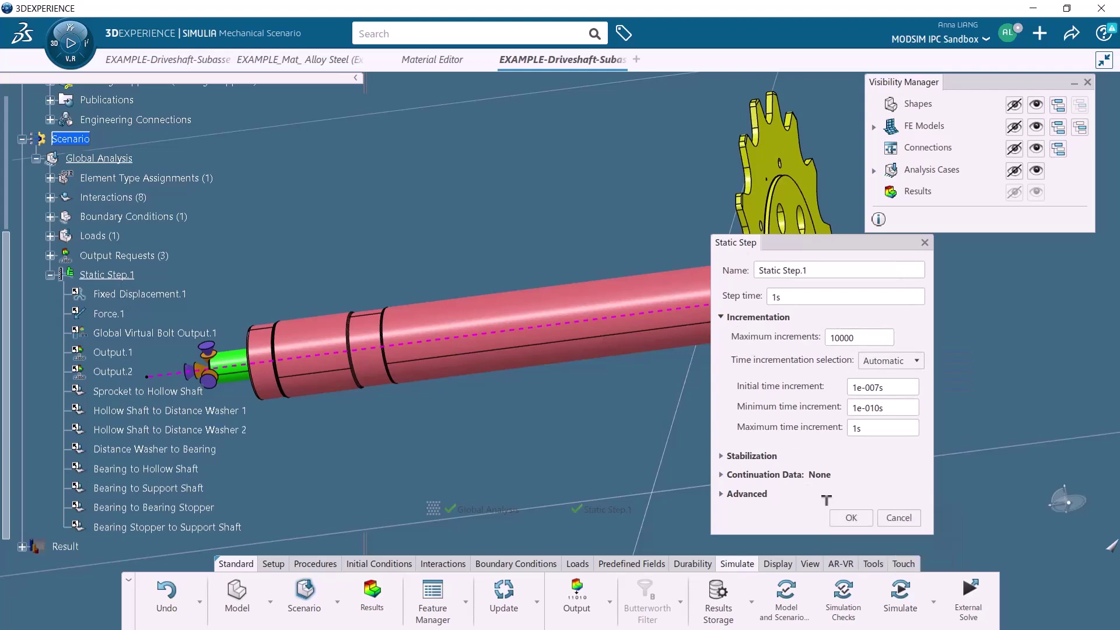
pyautogui.click(843, 517)
pyautogui.scroll(-3, 184, 251)
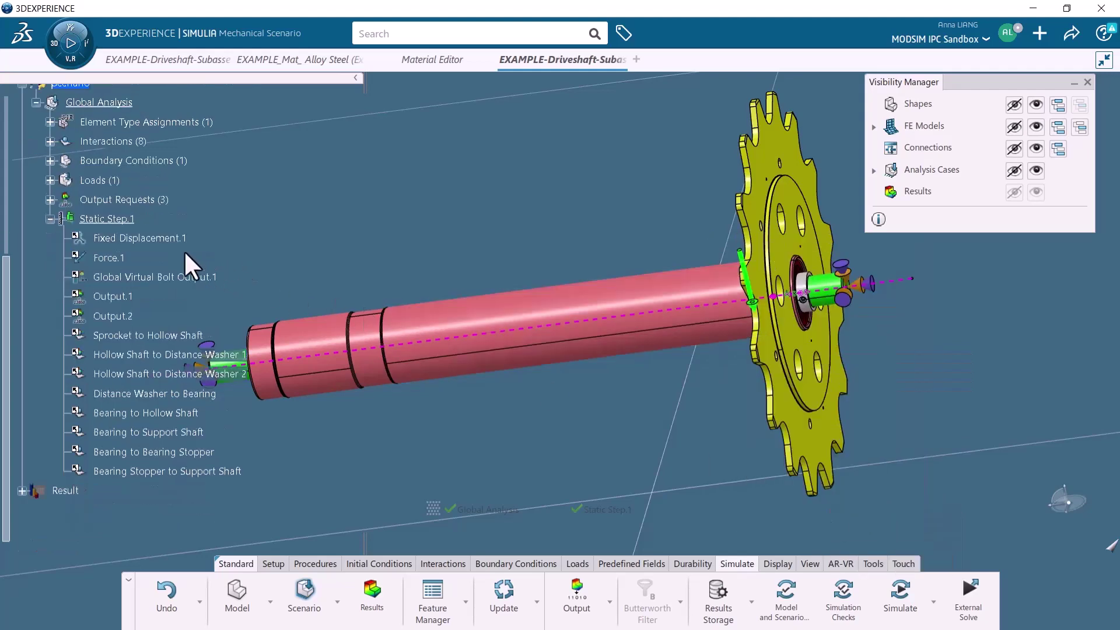
pyautogui.click(51, 141)
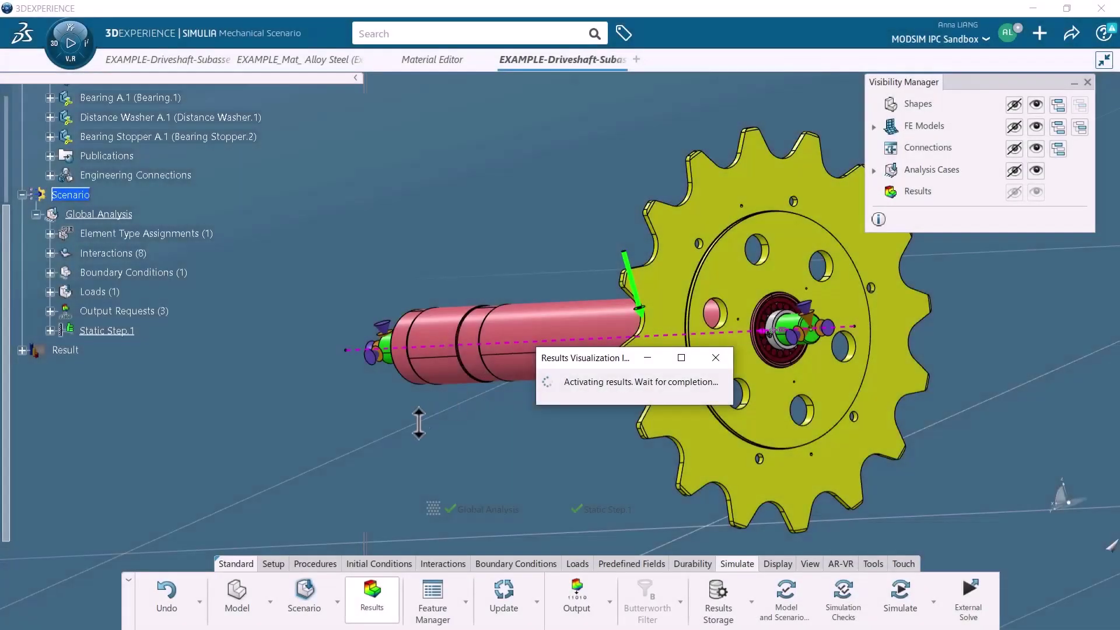
# - Show the final 1 s results frame and zoom, pan and orbit around the bearing to inspect von Mises stress
pyautogui.moveTo(537, 320); pyautogui.dragTo(767, 301, button='middle')
pyautogui.click(926, 276)
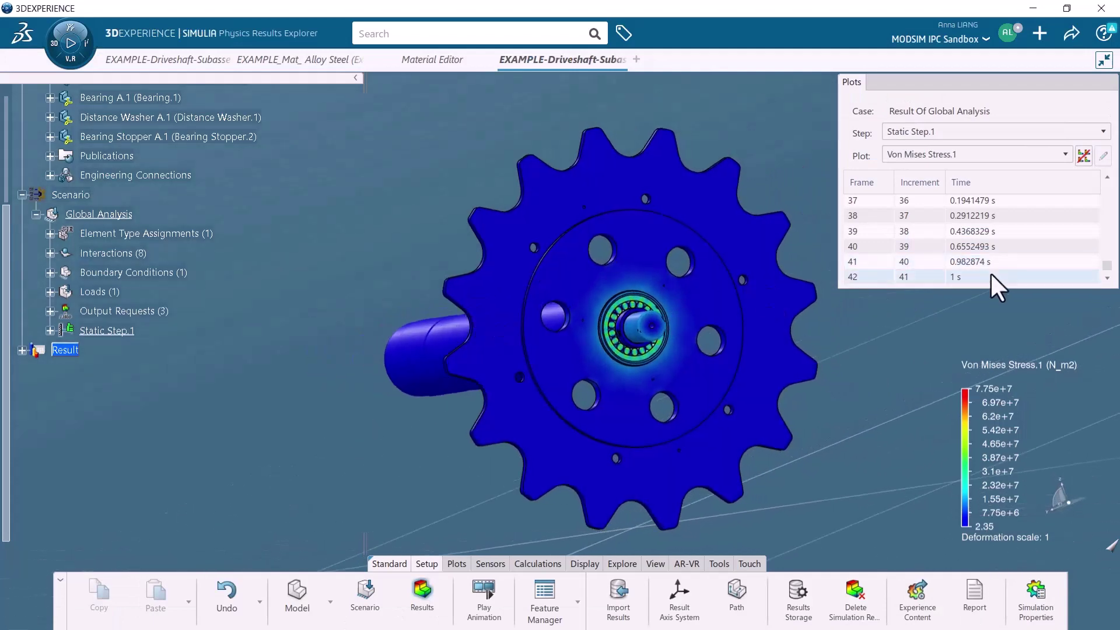
pyautogui.scroll(10, 659, 374)
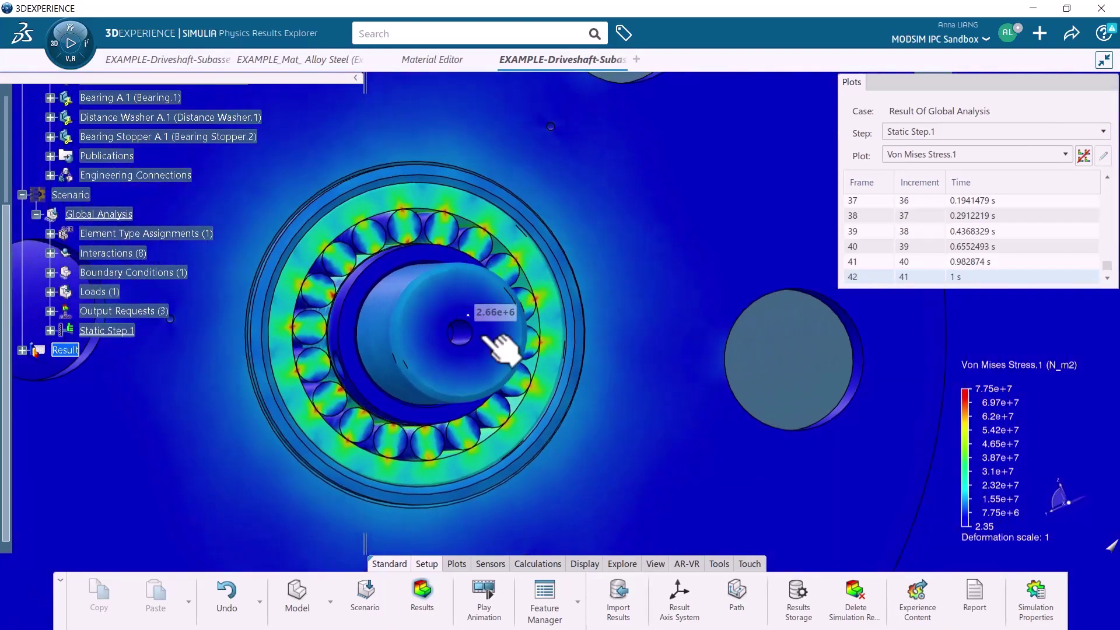
pyautogui.scroll(3, 569, 388)
pyautogui.moveTo(568, 373); pyautogui.dragTo(670, 352, button='middle')
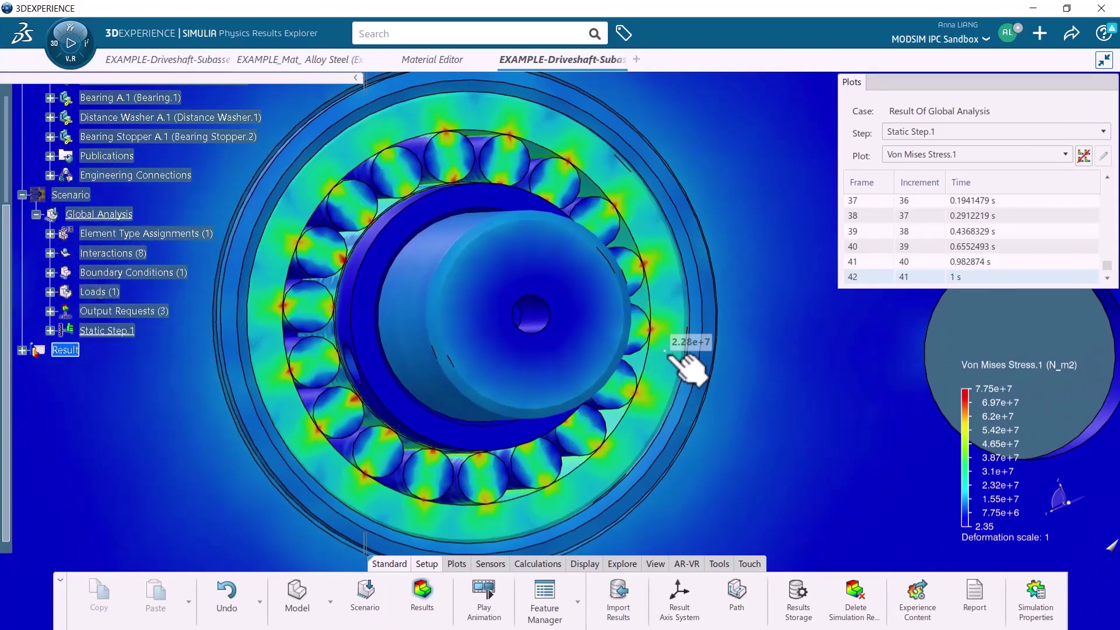
pyautogui.scroll(-6, 671, 318)
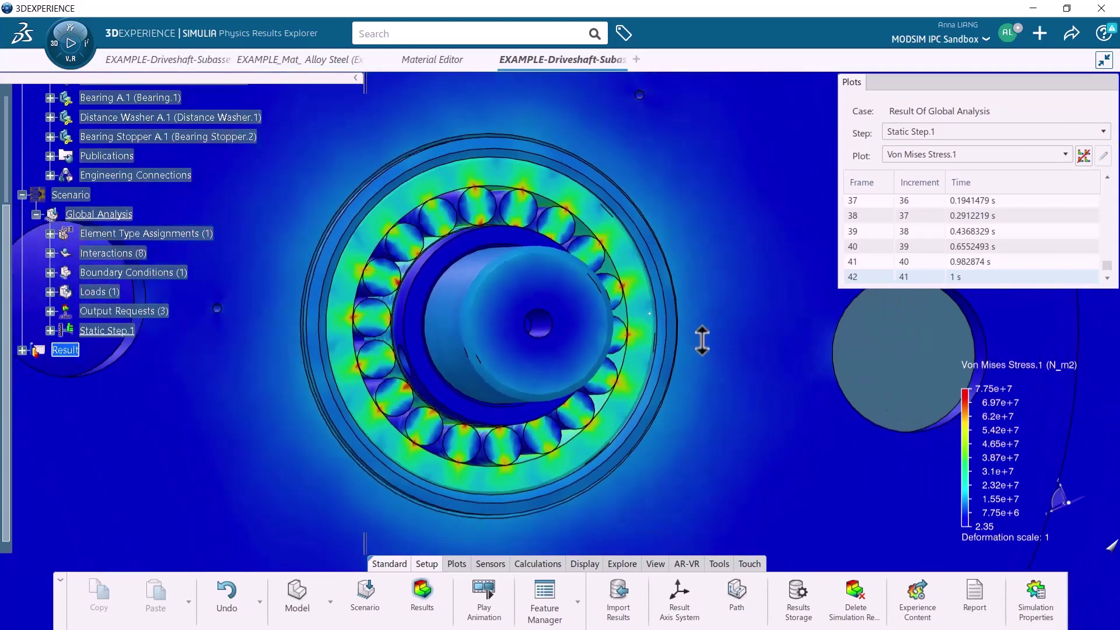
pyautogui.scroll(-6, 670, 318)
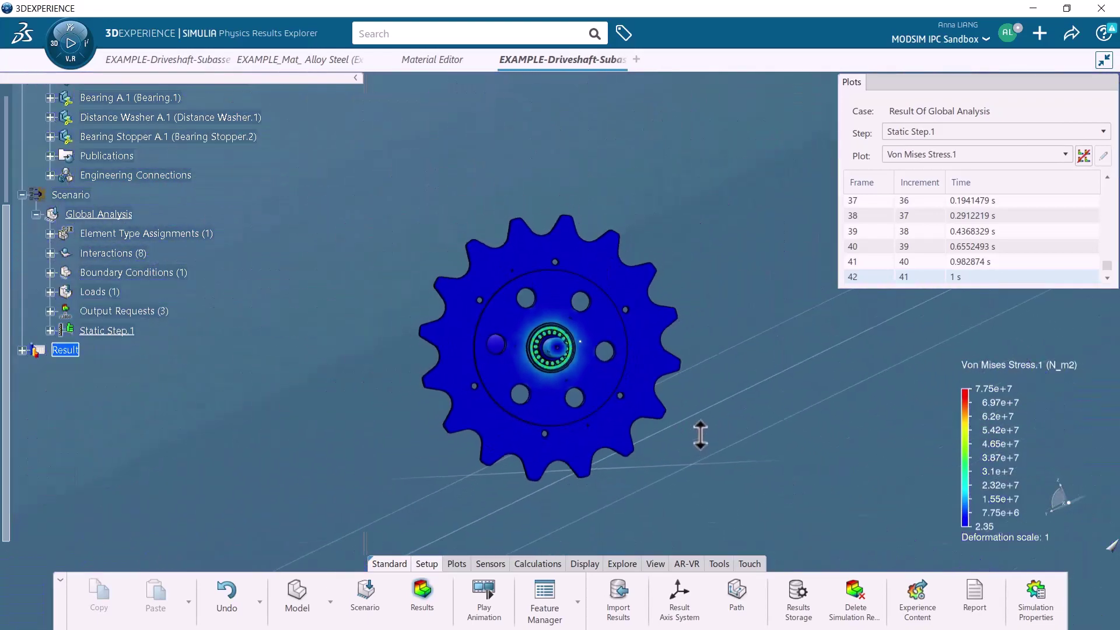
pyautogui.moveTo(600, 419); pyautogui.dragTo(730, 430, button='middle')
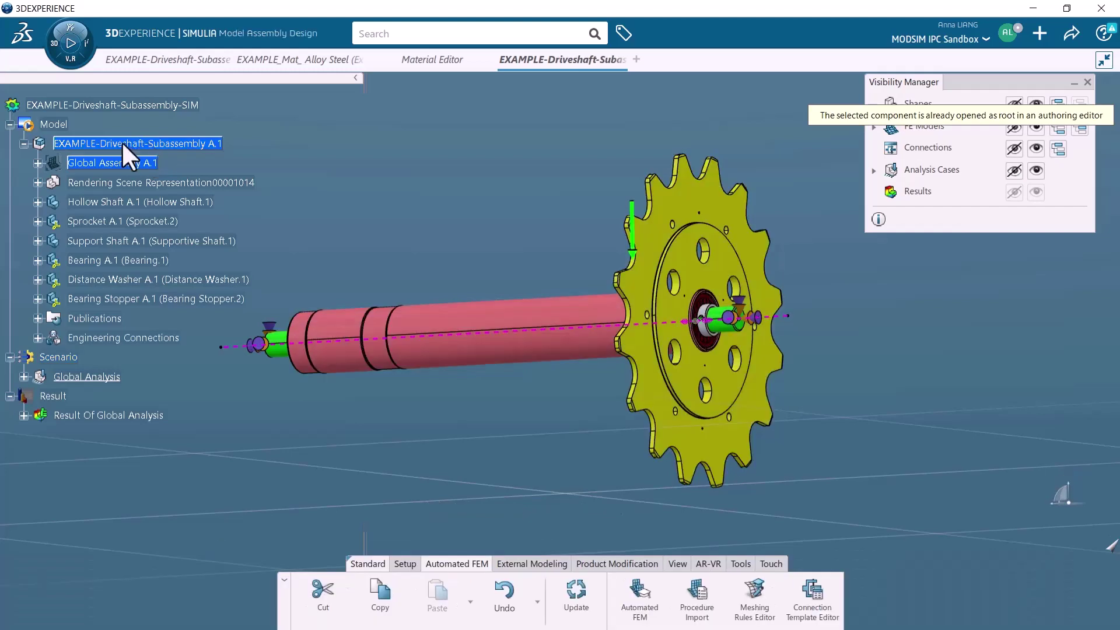
# - Insert an Abstraction Shape representation into the driveshaft subassembly
pyautogui.rightClick(123, 143)
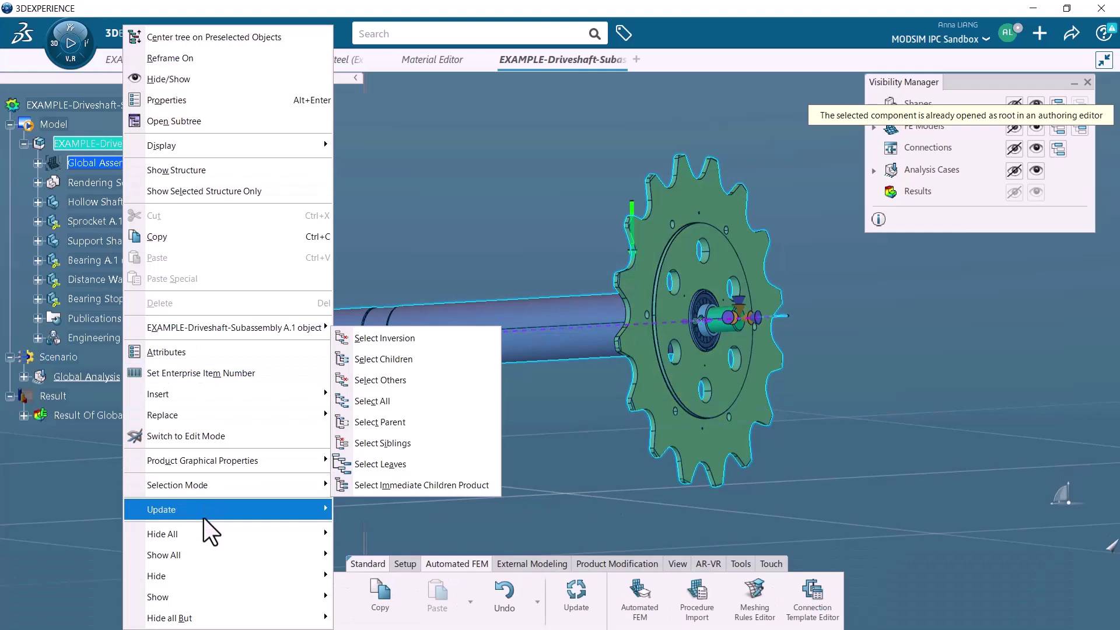
pyautogui.moveTo(199, 393)
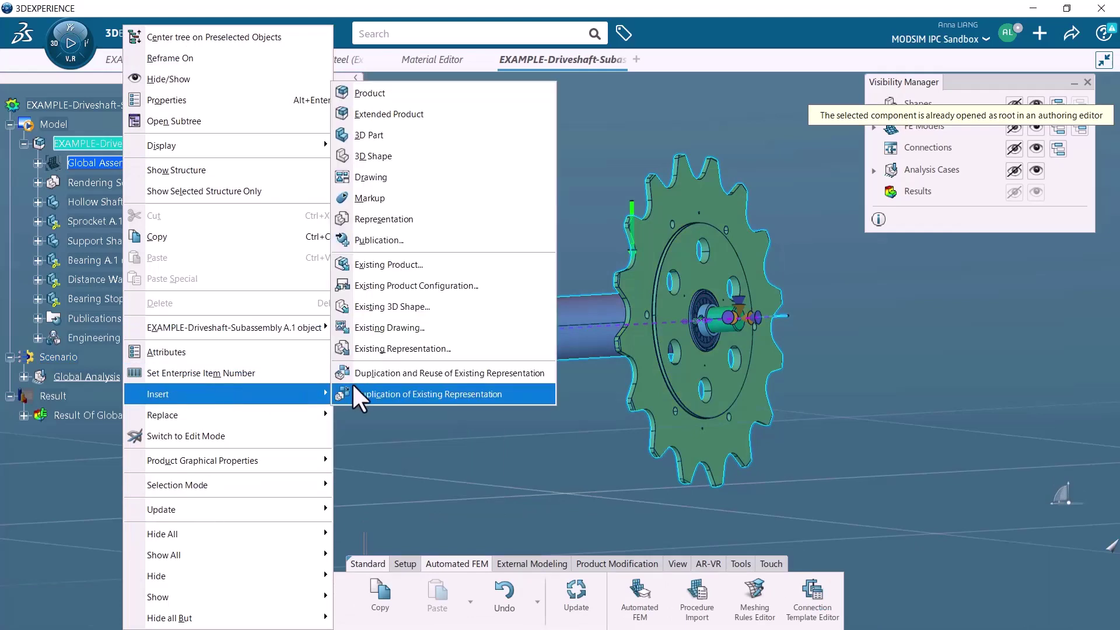
pyautogui.click(411, 217)
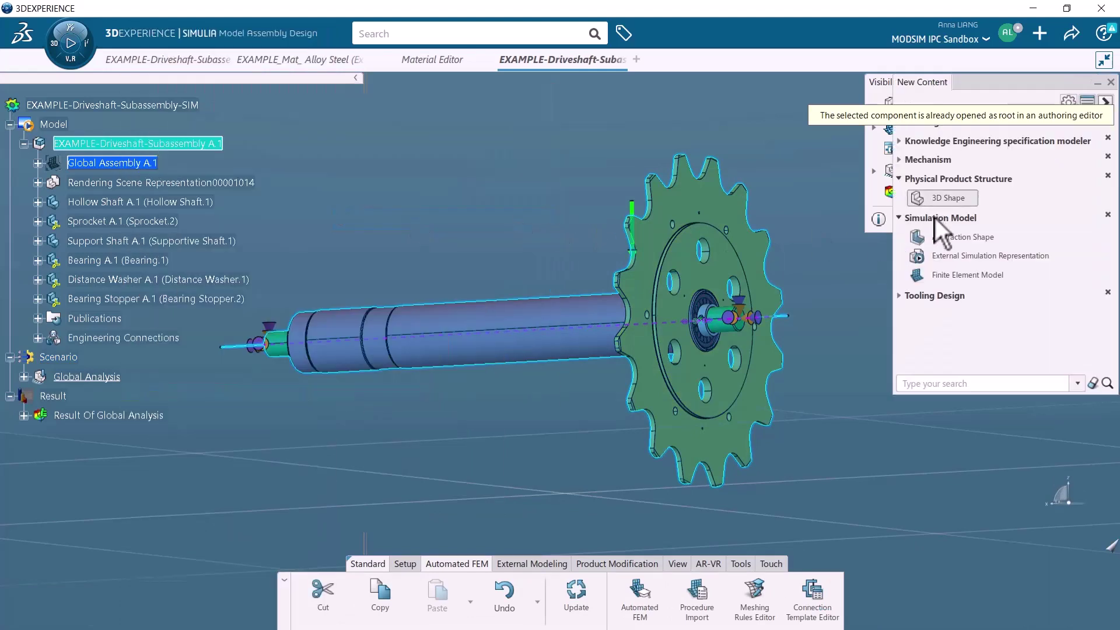
pyautogui.click(952, 238)
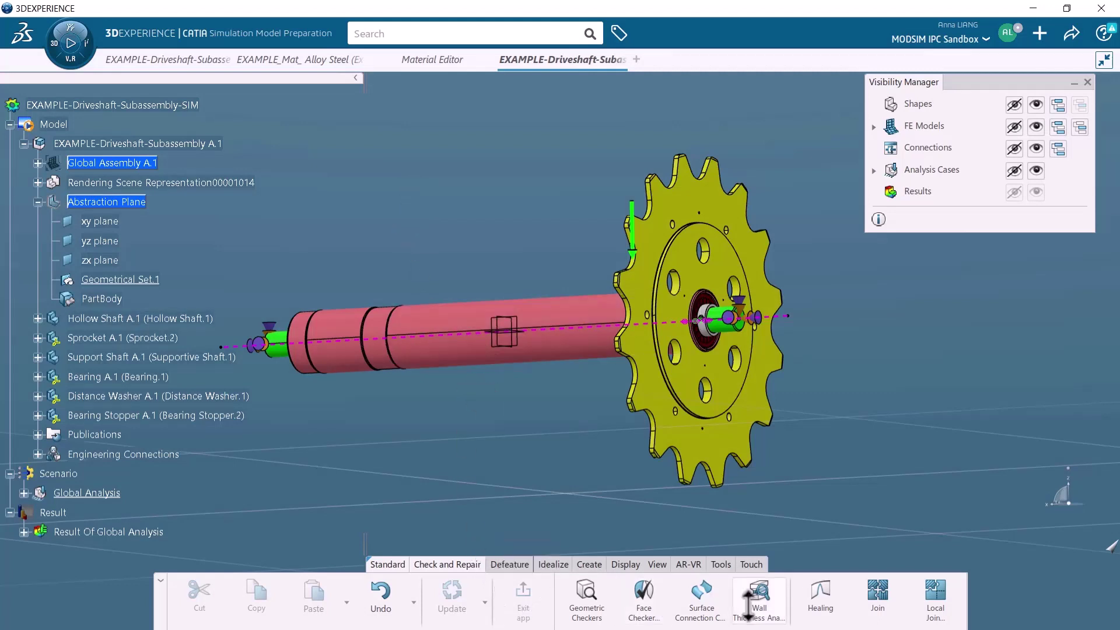
# - Create a plane offset 300mm from the sprocket face, then return to assembly editing
pyautogui.click(584, 564)
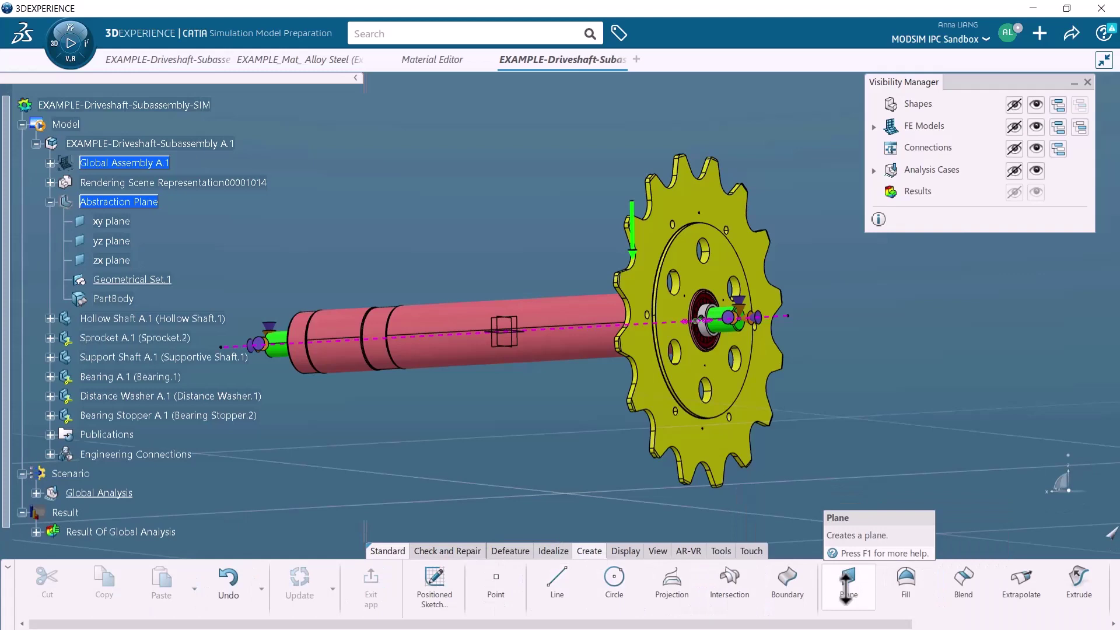
pyautogui.click(845, 586)
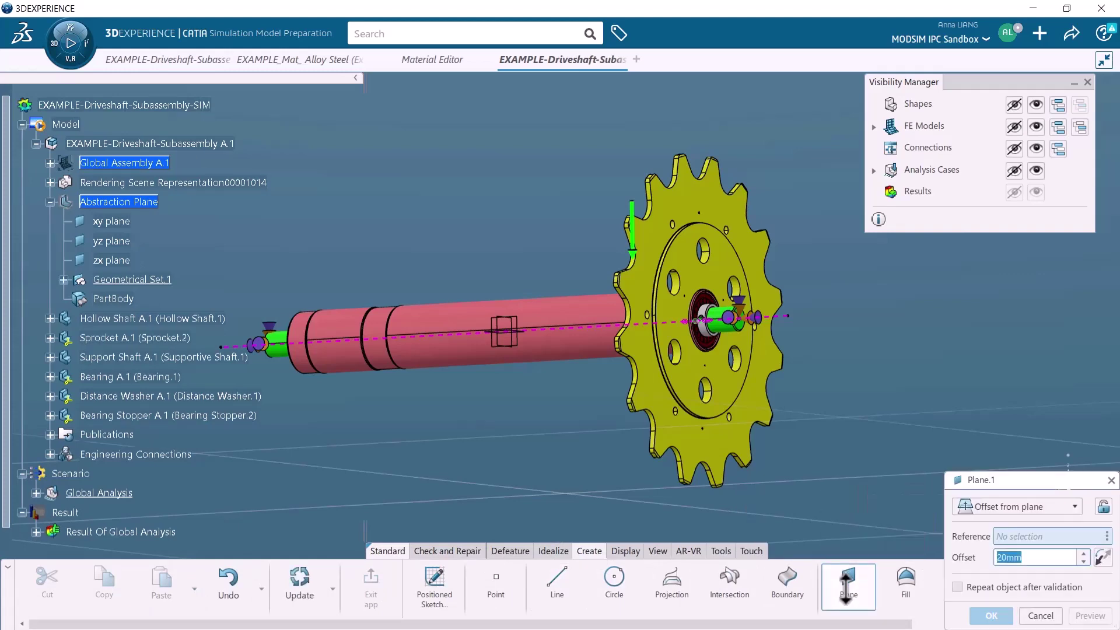
pyautogui.moveTo(708, 392); pyautogui.dragTo(723, 446, button='middle')
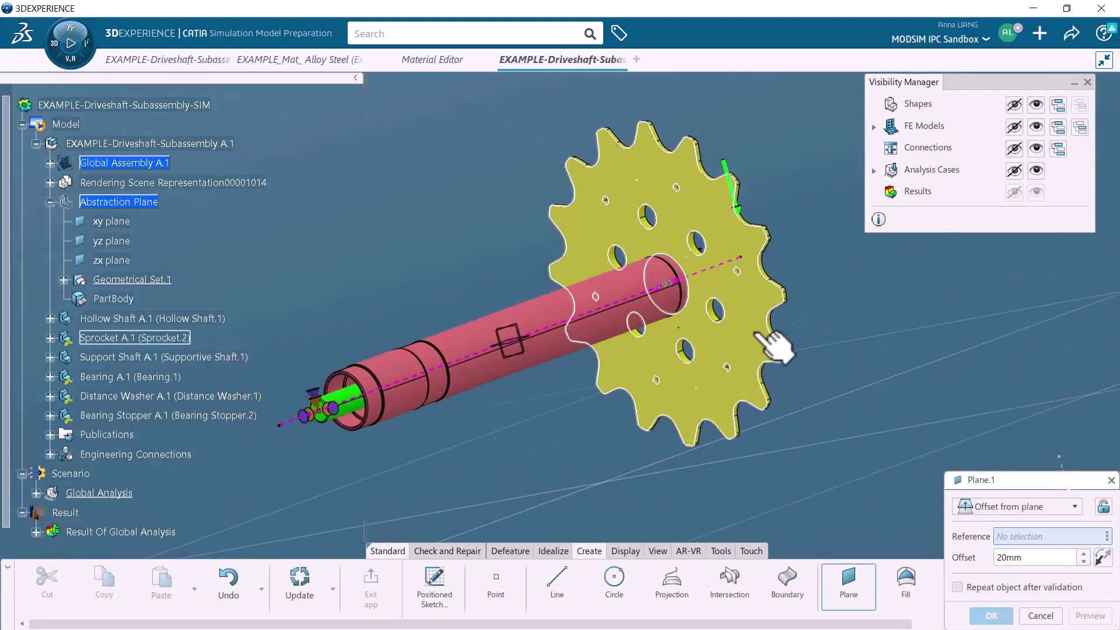
pyautogui.click(758, 335)
pyautogui.moveTo(540, 414); pyautogui.dragTo(583, 431, button='middle')
pyautogui.write('300')
pyautogui.click(1089, 615)
pyautogui.click(991, 615)
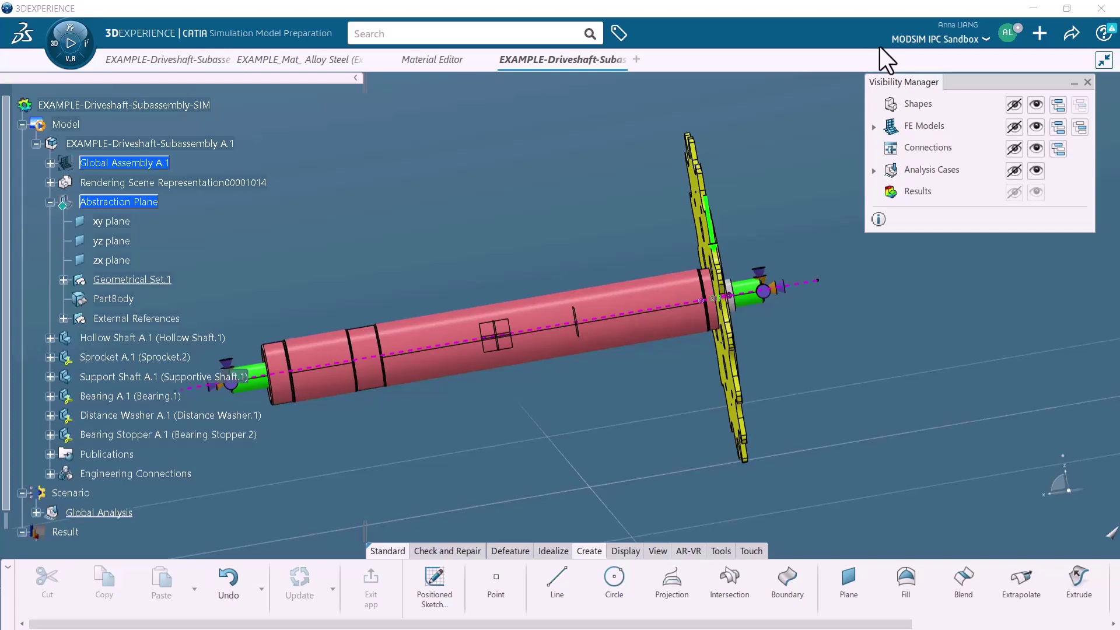
pyautogui.doubleClick(126, 144)
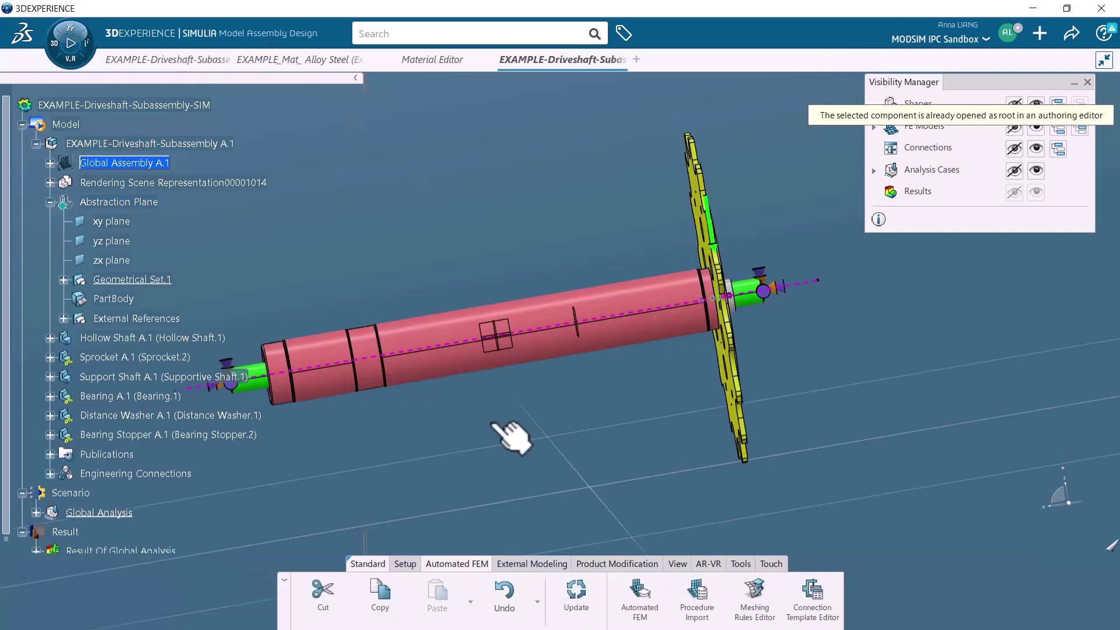
# - Use user-driven automated meshing and apply a submodel tetrahedron mesh procedure to the Hollow and Support Shafts
pyautogui.click(641, 600)
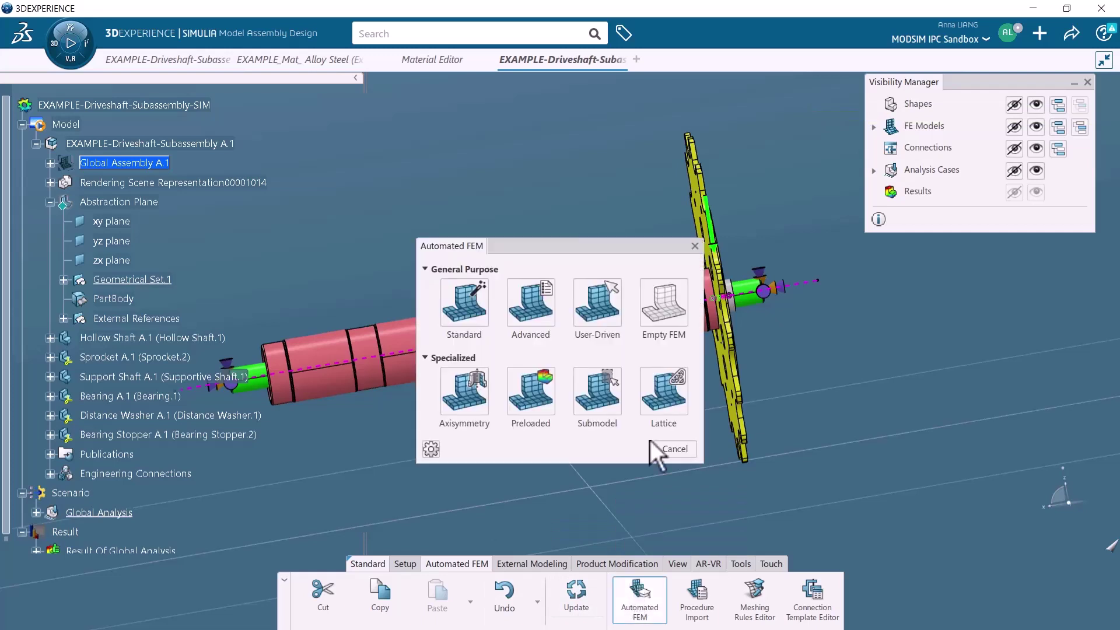
pyautogui.click(606, 321)
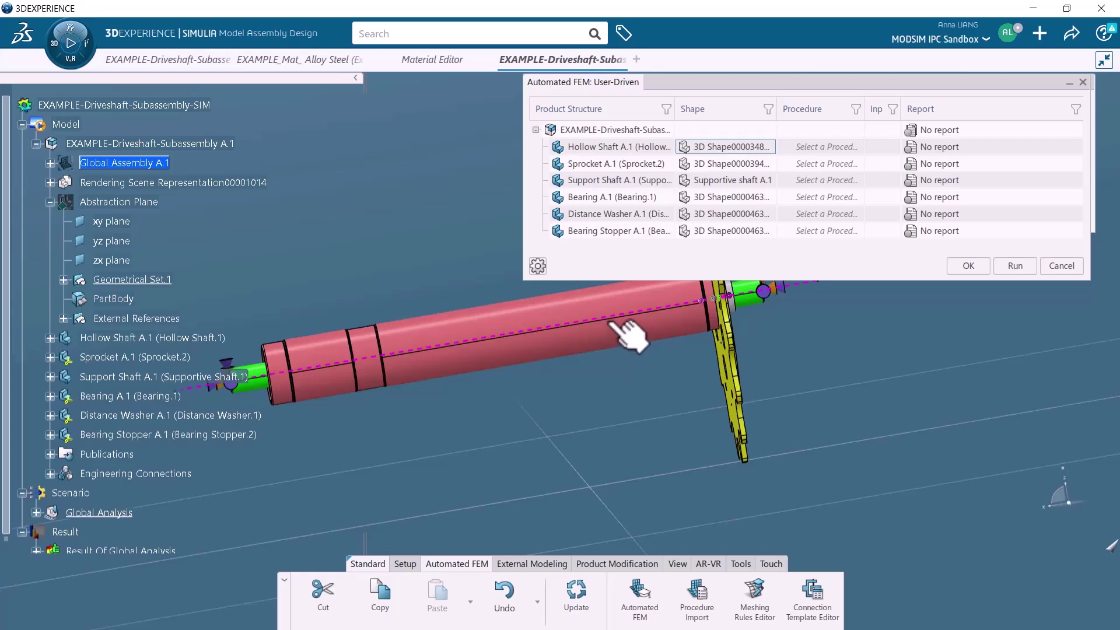
pyautogui.click(624, 147)
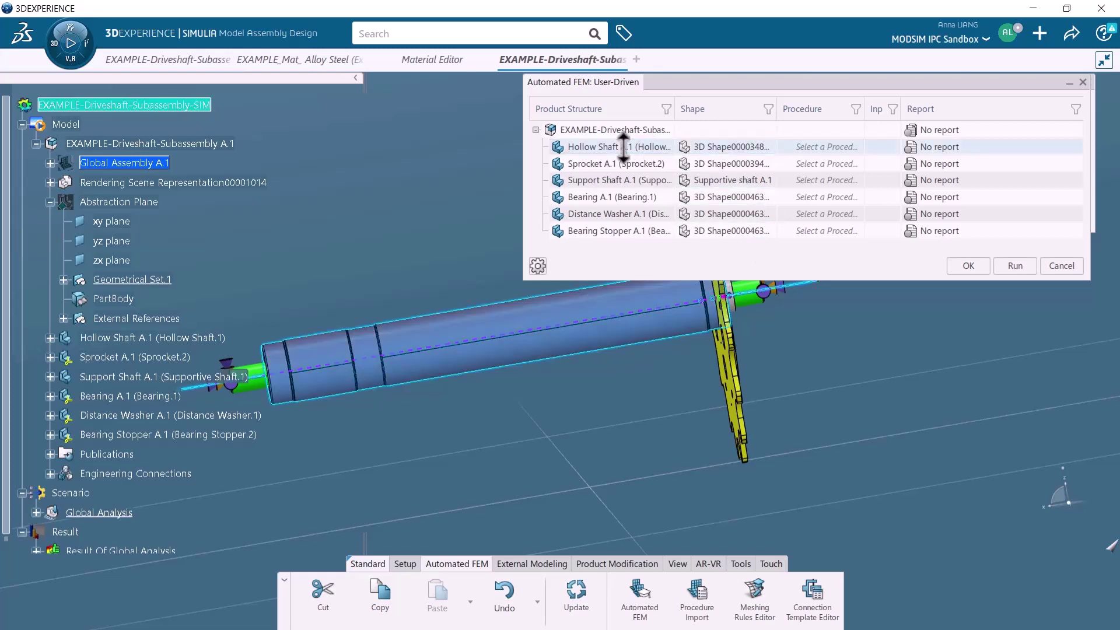
pyautogui.keyDown('ctrl'); pyautogui.click(627, 181); pyautogui.keyUp('ctrl')
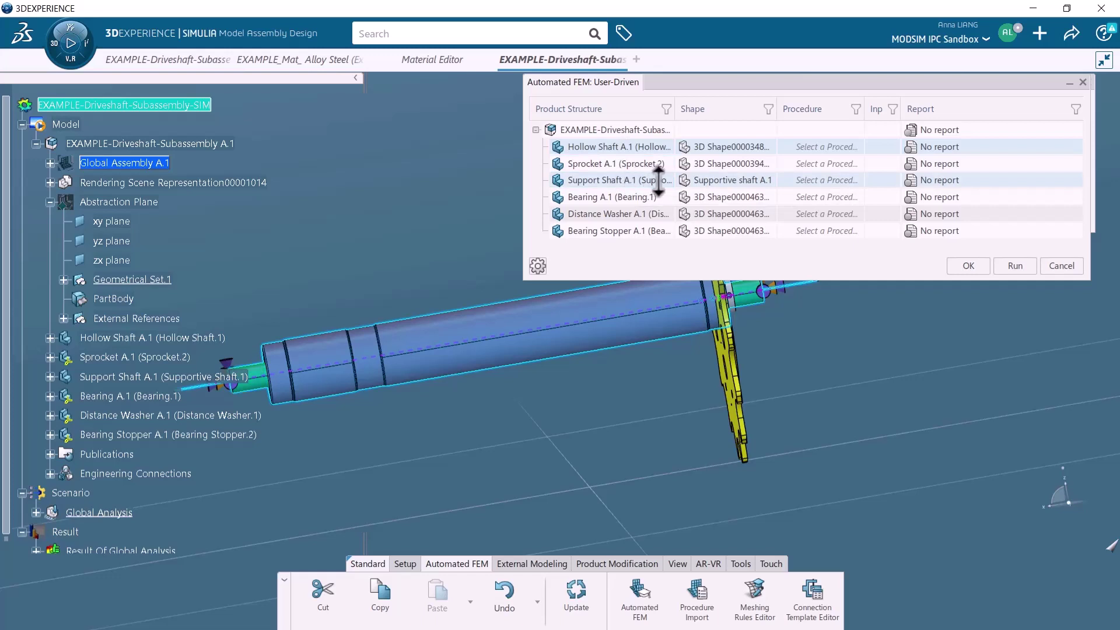
pyautogui.rightClick(816, 148)
pyautogui.moveTo(827, 155)
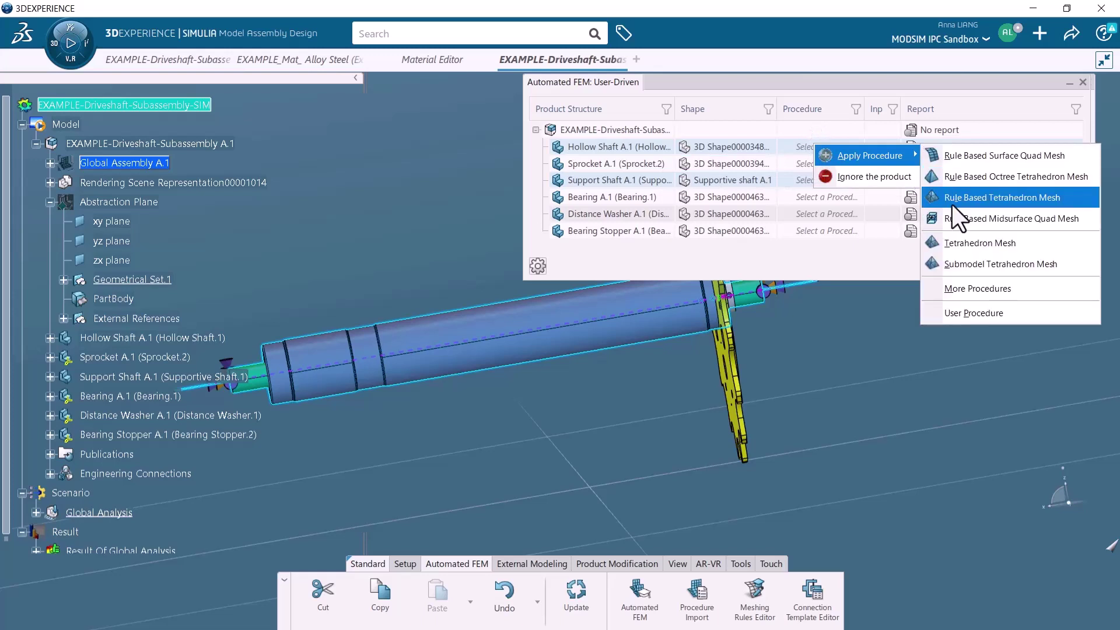
pyautogui.click(980, 264)
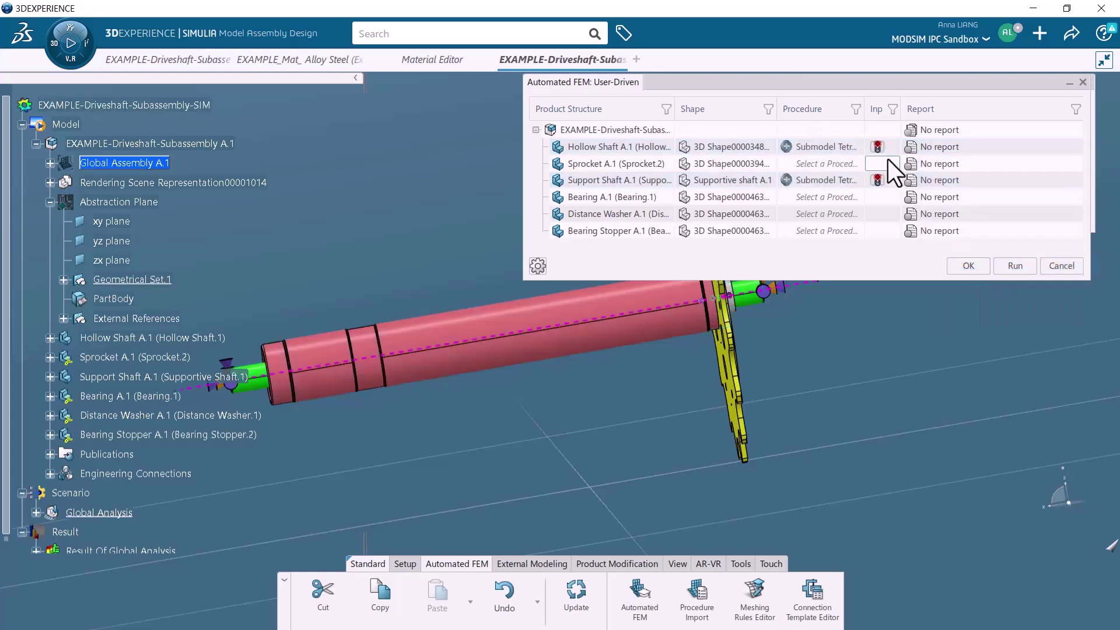
pyautogui.moveTo(879, 150)
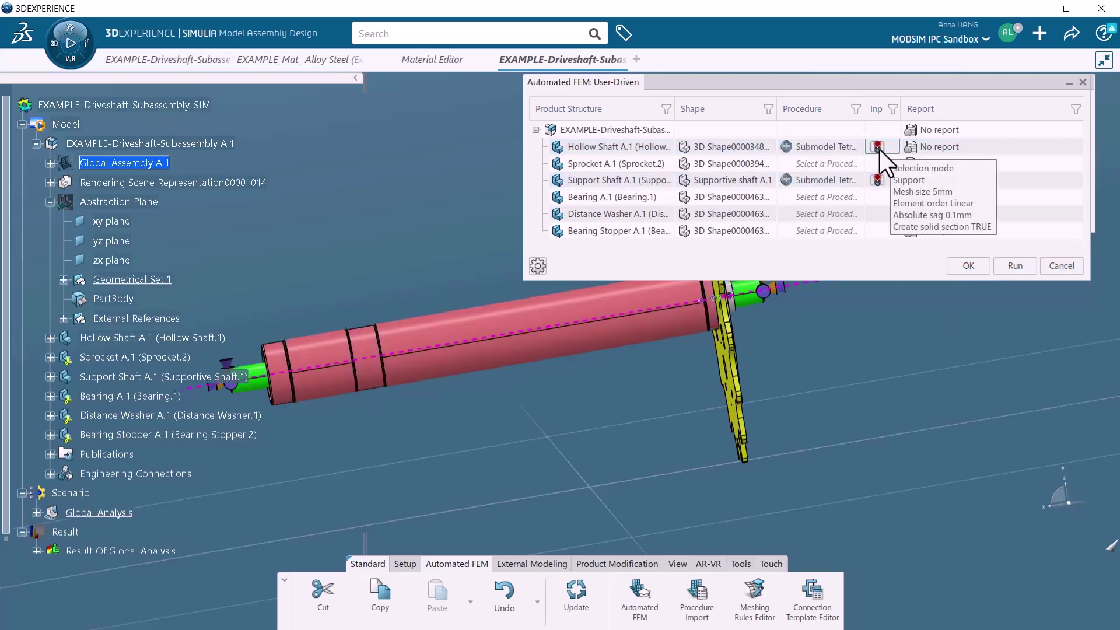
# - Set both shafts' submodel inputs: Plane.1 cutting surface, 5mm mesh size, 0.1mm absolute sag
pyautogui.click(633, 156)
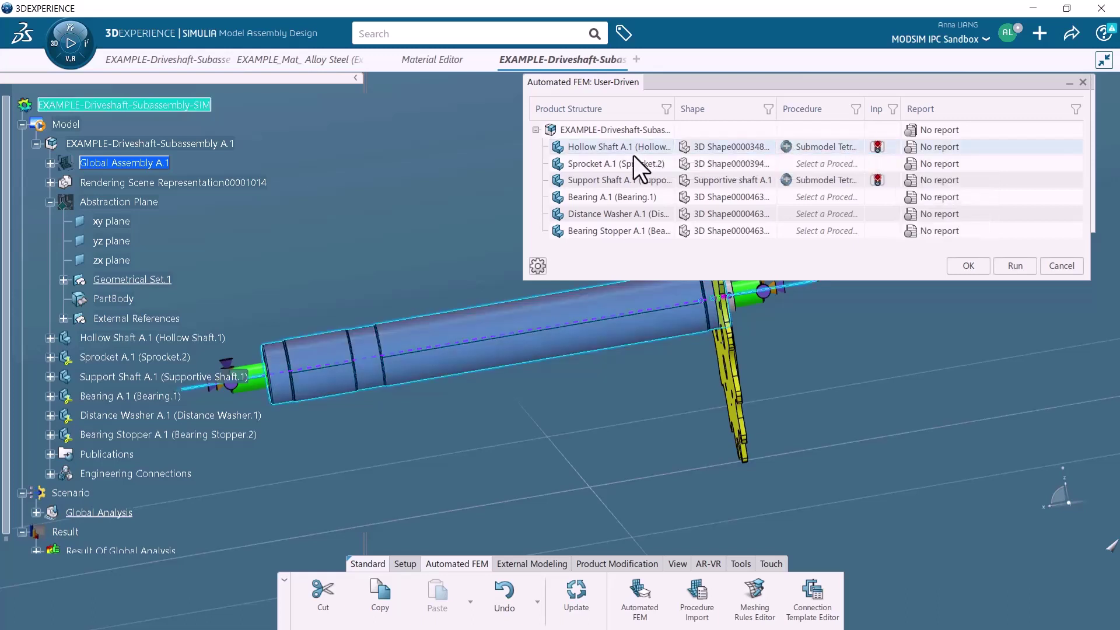
pyautogui.keyDown('ctrl'); pyautogui.click(631, 181); pyautogui.keyUp('ctrl')
pyautogui.rightClick(635, 180)
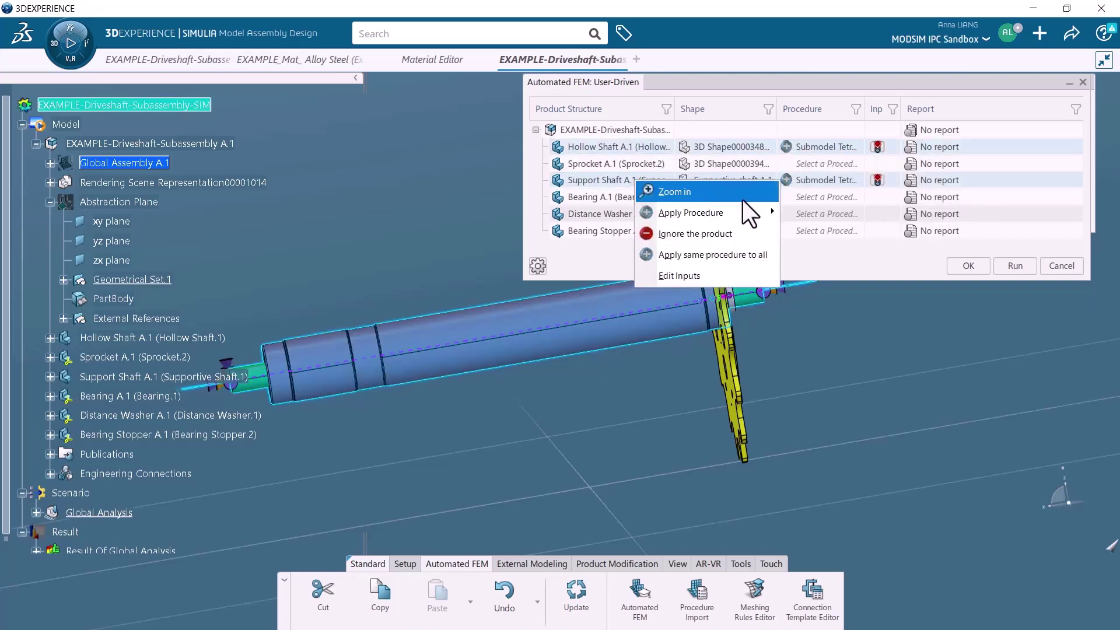
pyautogui.click(723, 268)
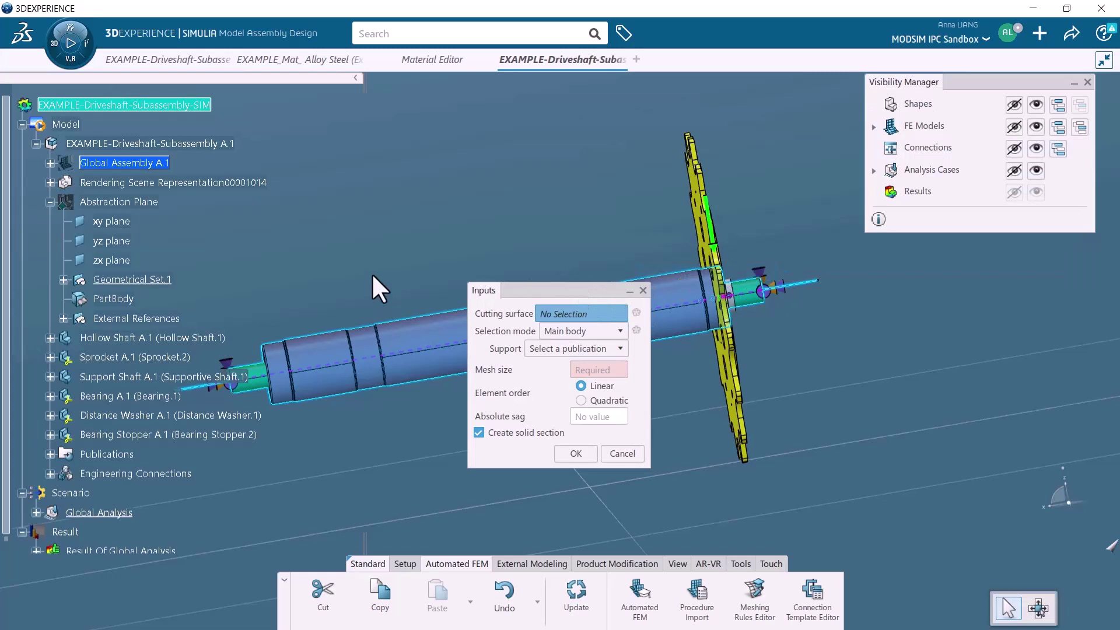
pyautogui.click(63, 280)
pyautogui.click(136, 299)
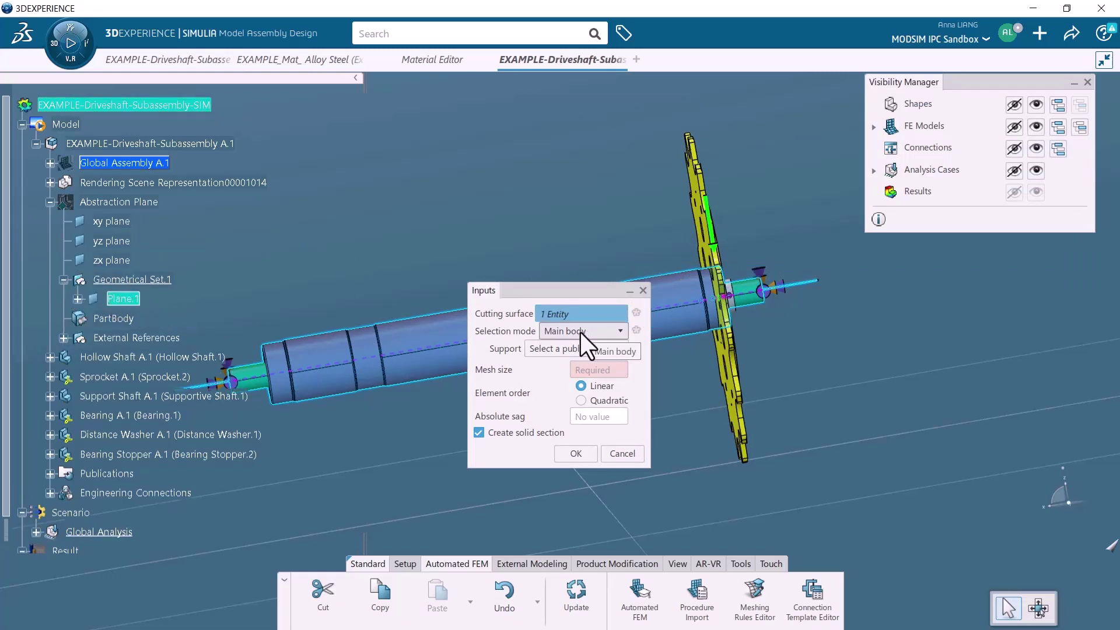
pyautogui.click(583, 367)
pyautogui.write('5mm')
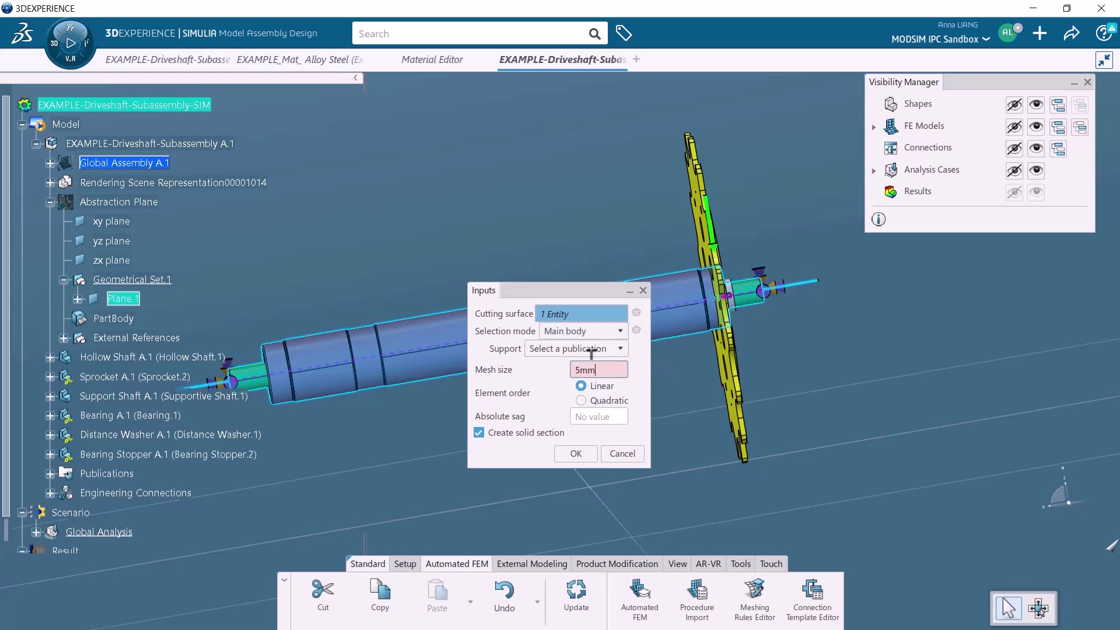
pyautogui.click(587, 414)
pyautogui.write('0.1mm')
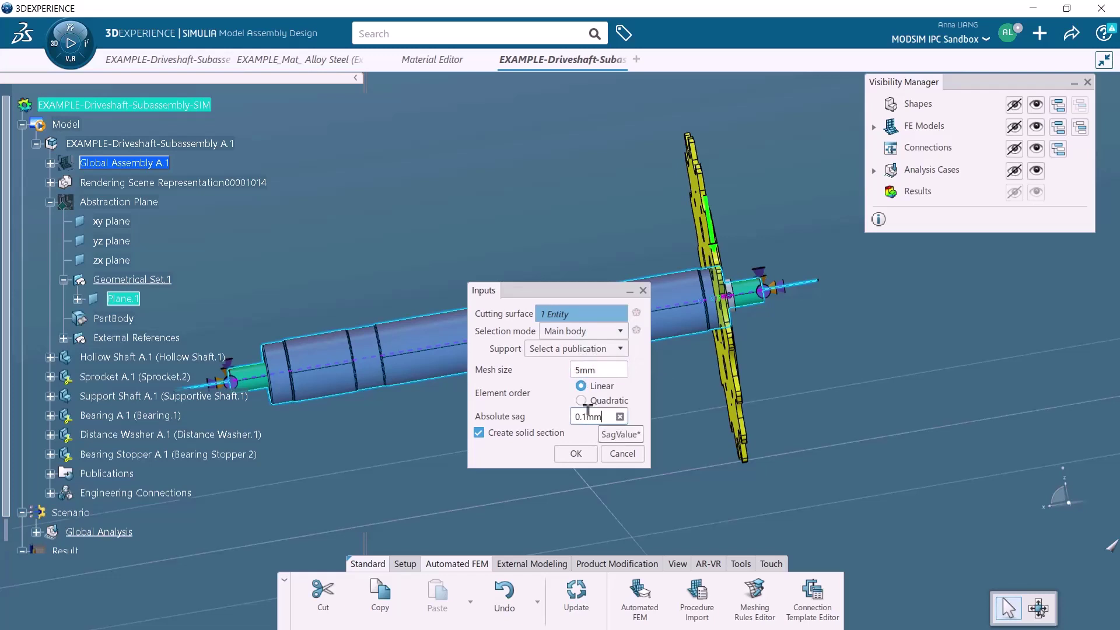
pyautogui.click(575, 454)
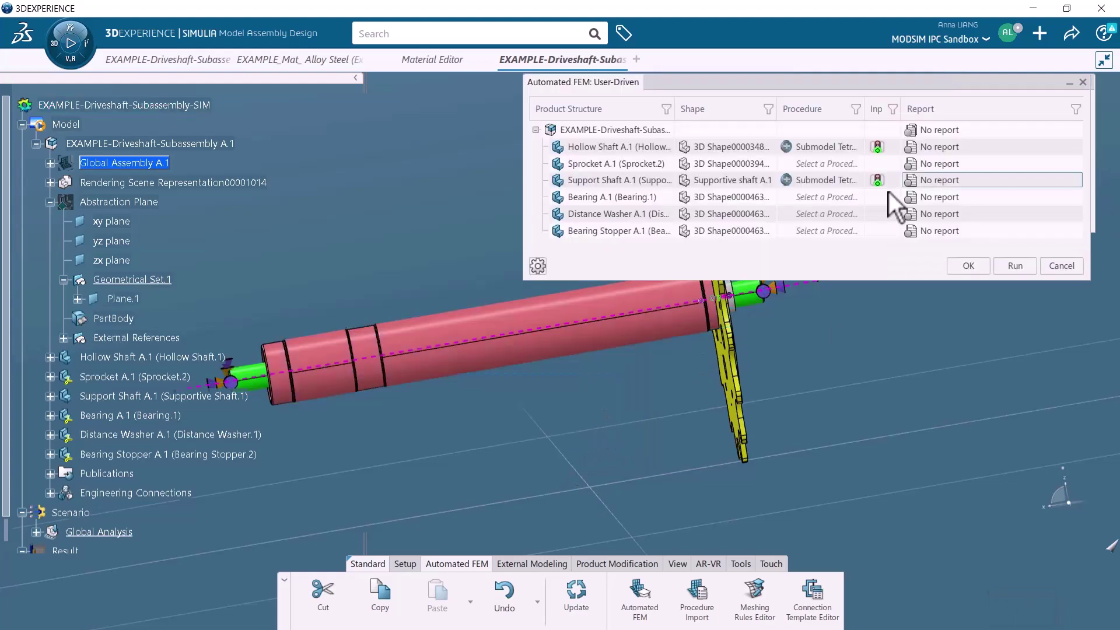
# - Assign the Tetrahedron Mesh procedure to the remaining part rows
pyautogui.keyDown('ctrl'); pyautogui.click(819, 197); pyautogui.keyUp('ctrl')
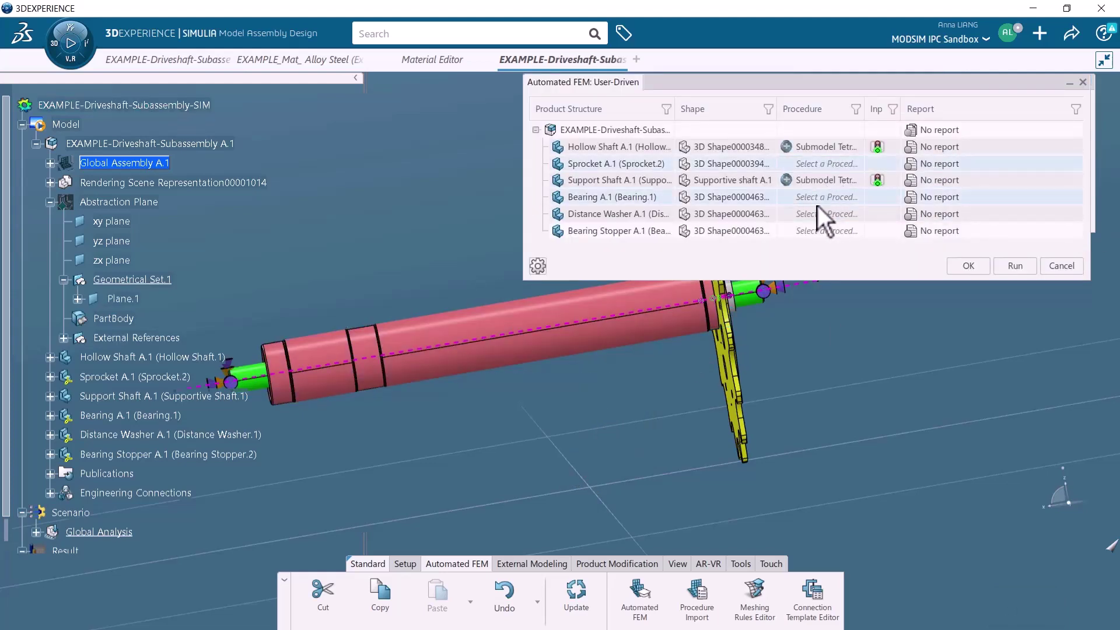
pyautogui.keyDown('ctrl'); pyautogui.click(818, 213); pyautogui.keyUp('ctrl')
pyautogui.keyDown('ctrl'); pyautogui.click(816, 230); pyautogui.keyUp('ctrl')
pyautogui.rightClick(827, 222)
pyautogui.moveTo(880, 233)
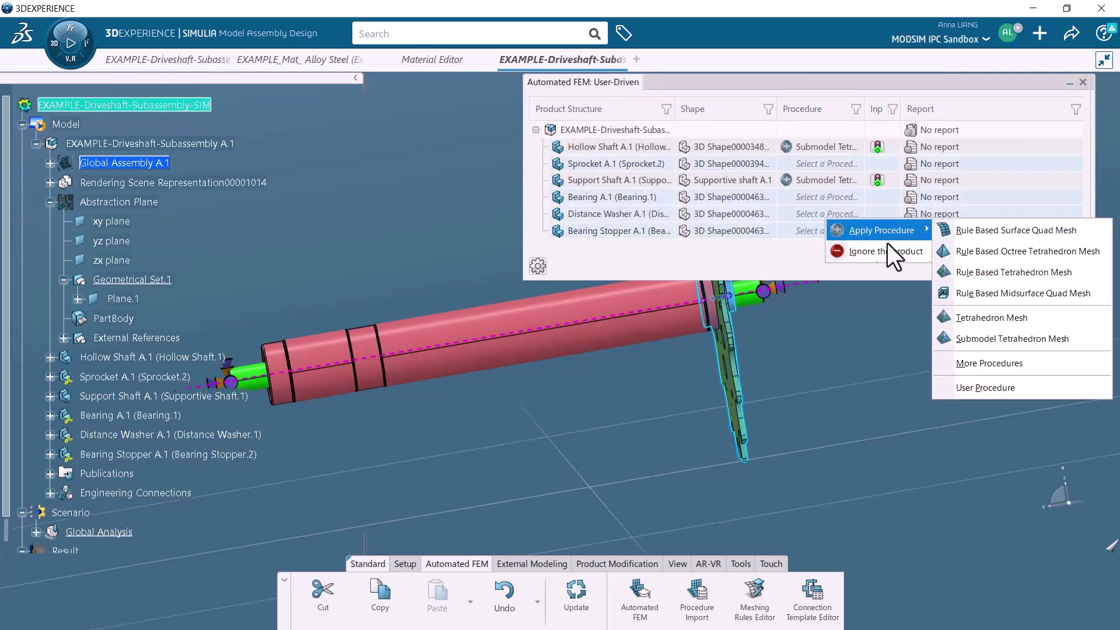
pyautogui.click(972, 316)
# - Set the tetrahedron mesh size to 5mm with solid sections, then generate meshes for all parts
pyautogui.rightClick(825, 230)
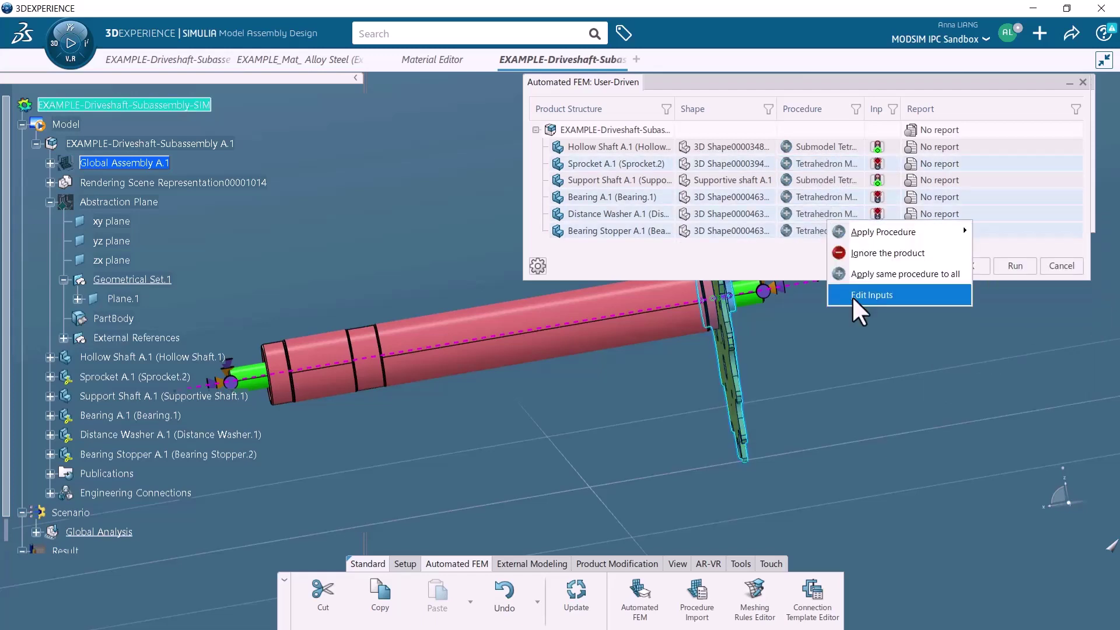
pyautogui.click(853, 301)
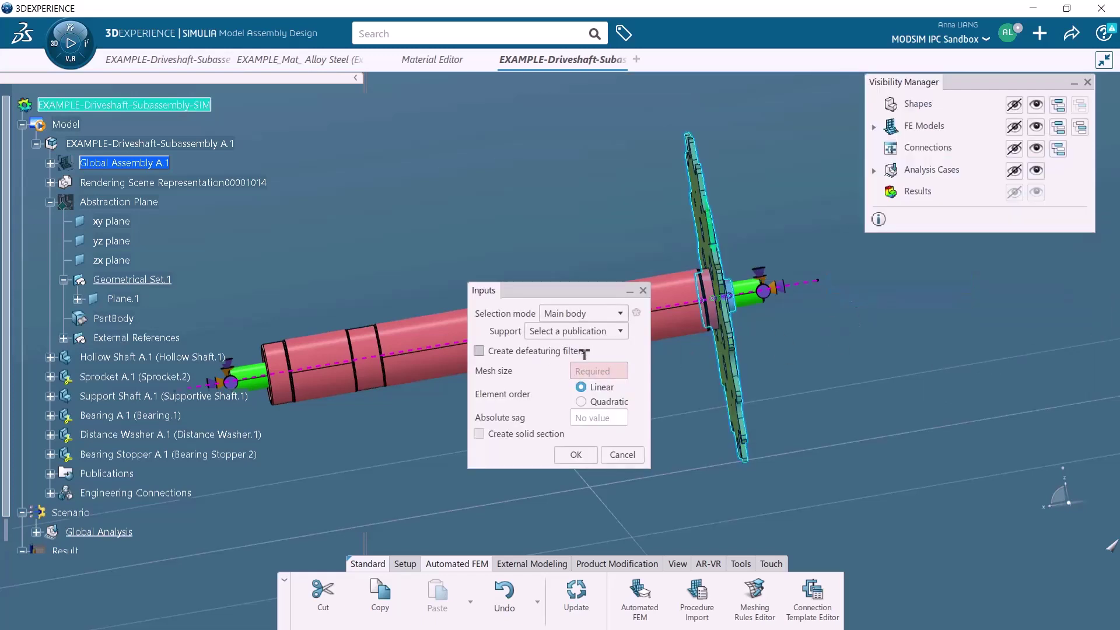
pyautogui.write('m')
pyautogui.press('Tab')
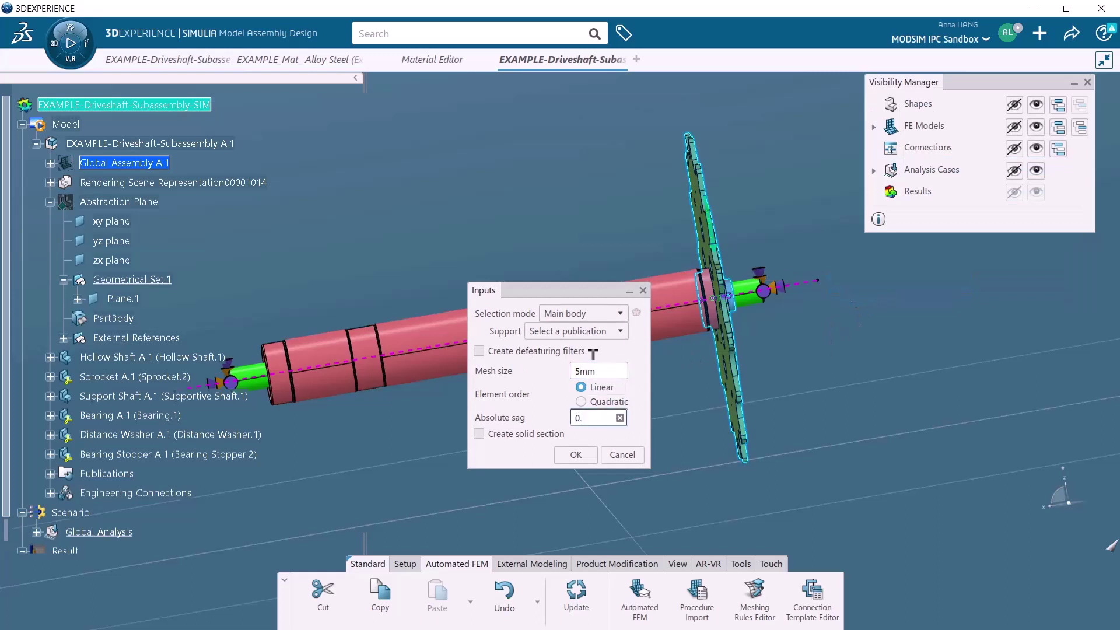
pyautogui.click(479, 433)
pyautogui.click(571, 453)
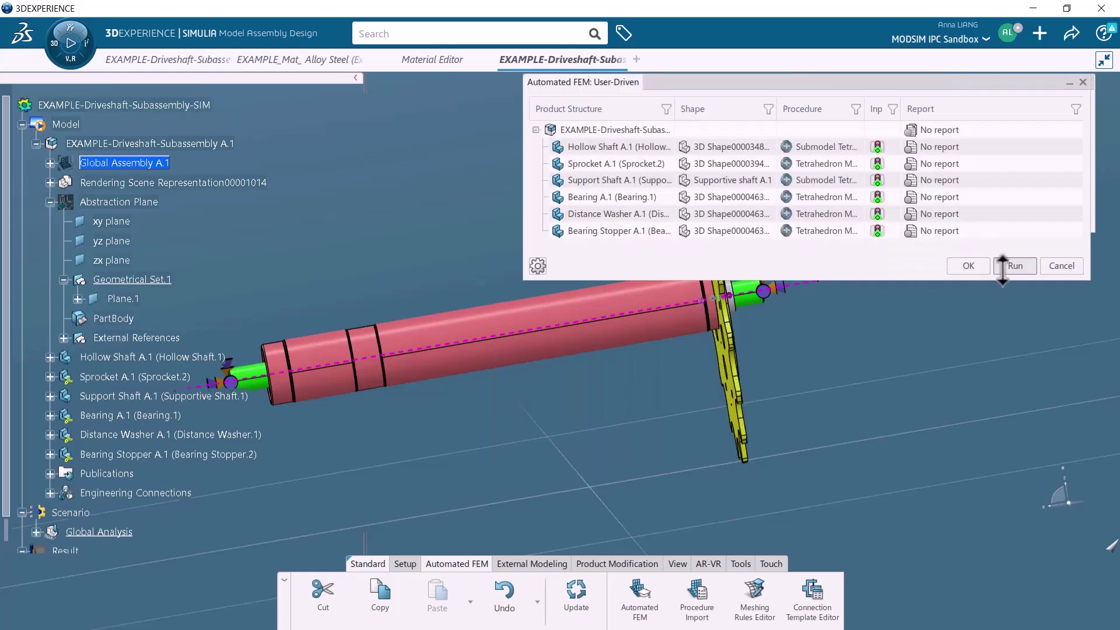
pyautogui.click(1002, 265)
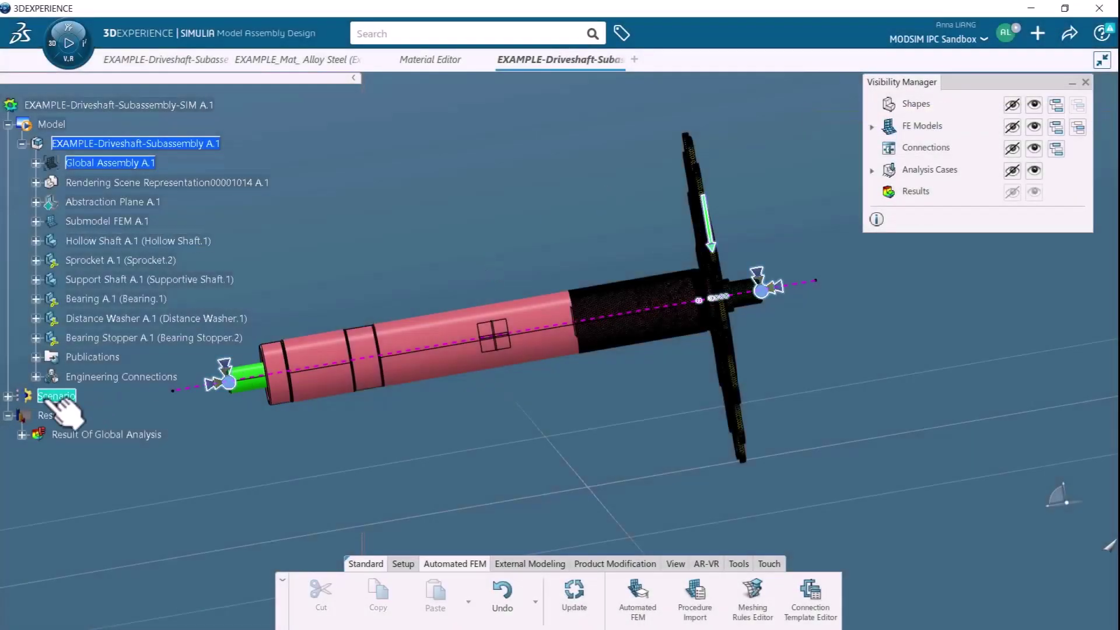
pyautogui.doubleClick(56, 397)
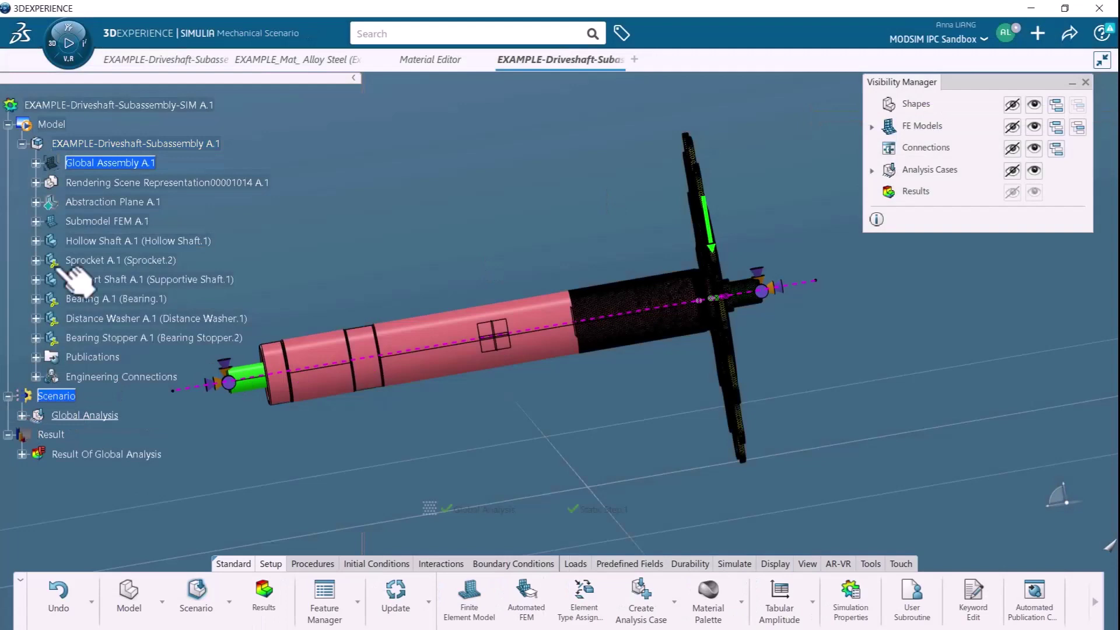
# - Create a submodel analysis case named 'Submodel Analysis' driven by Global Analysis
pyautogui.click(674, 599)
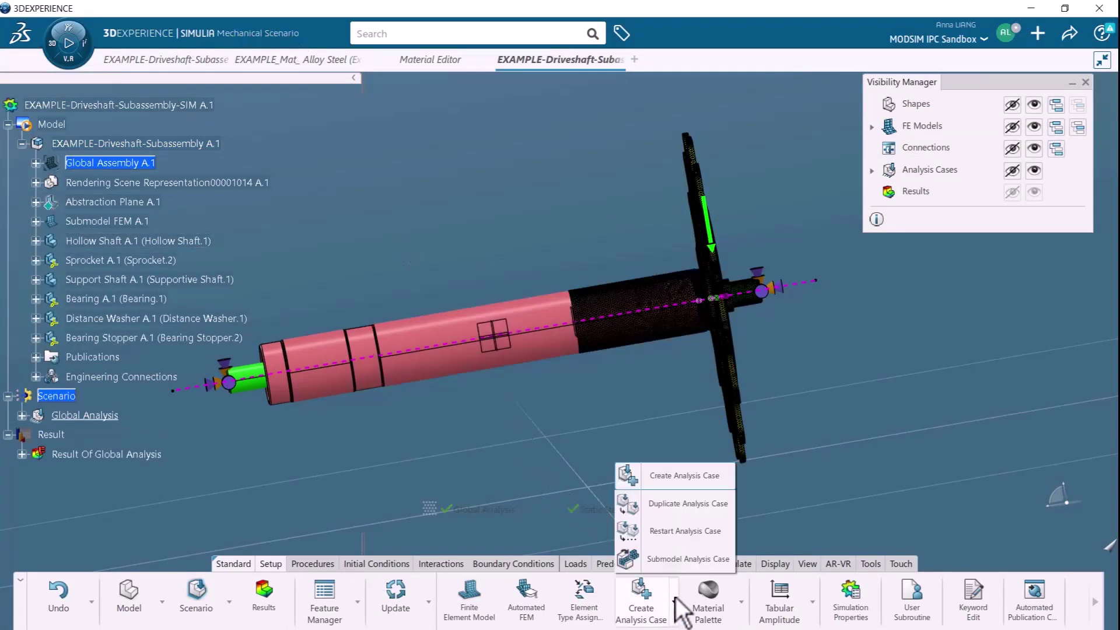
pyautogui.click(684, 562)
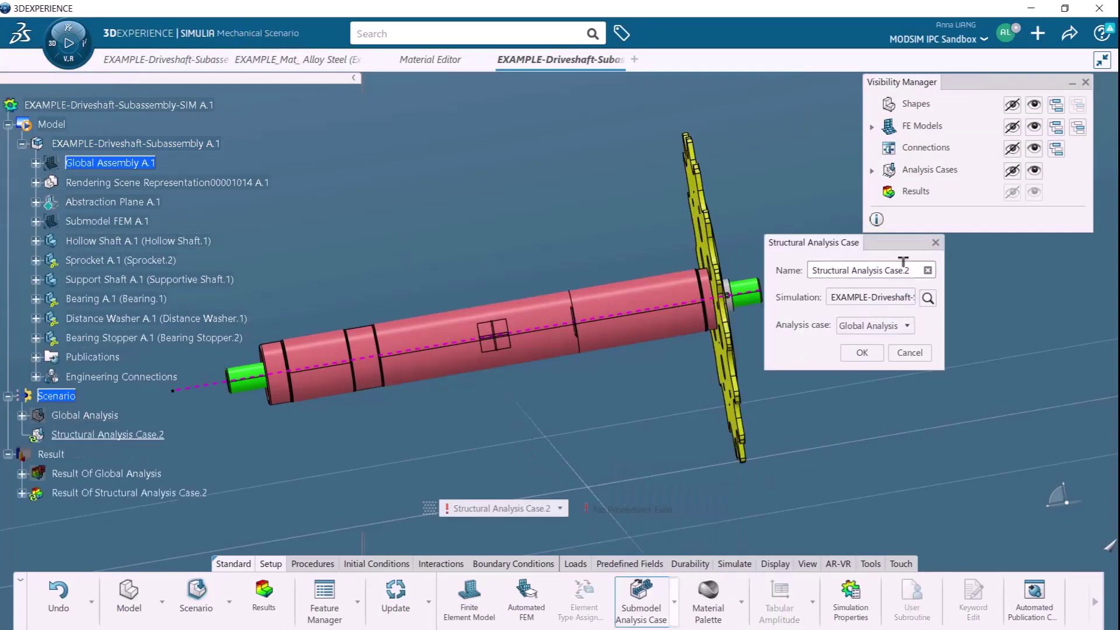
pyautogui.write('Submodel Analysis')
pyautogui.click(861, 296)
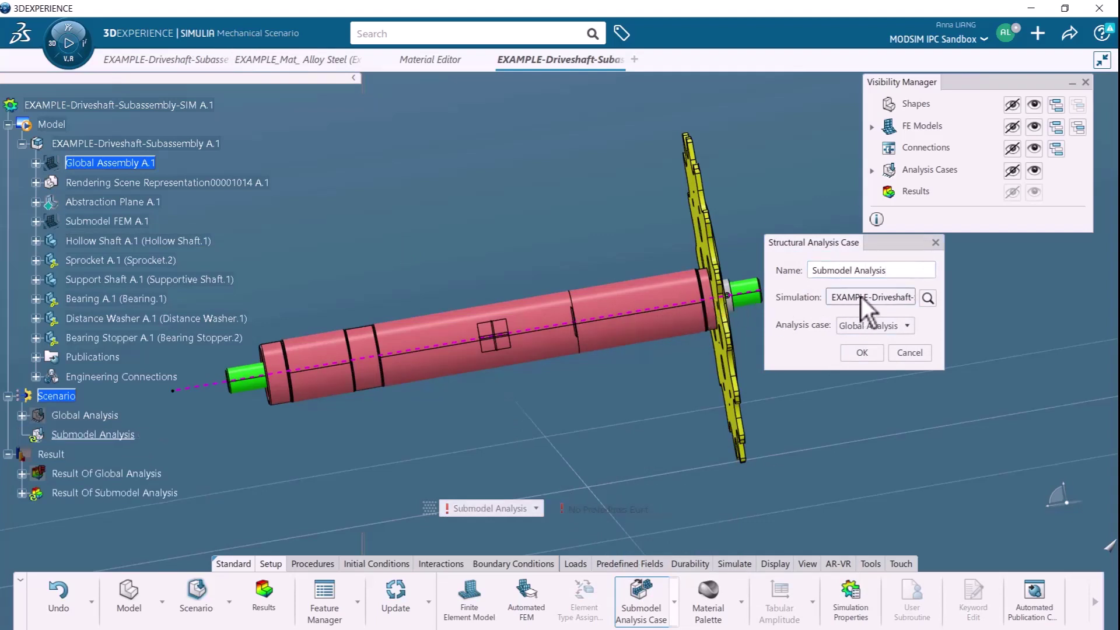
pyautogui.click(878, 325)
pyautogui.click(881, 327)
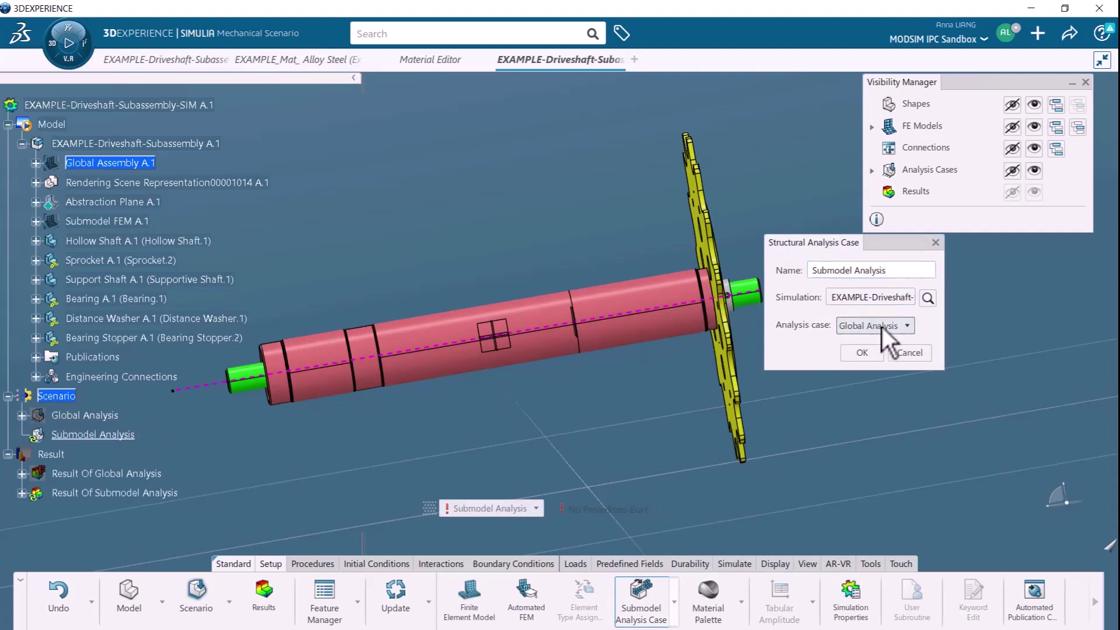
pyautogui.click(867, 351)
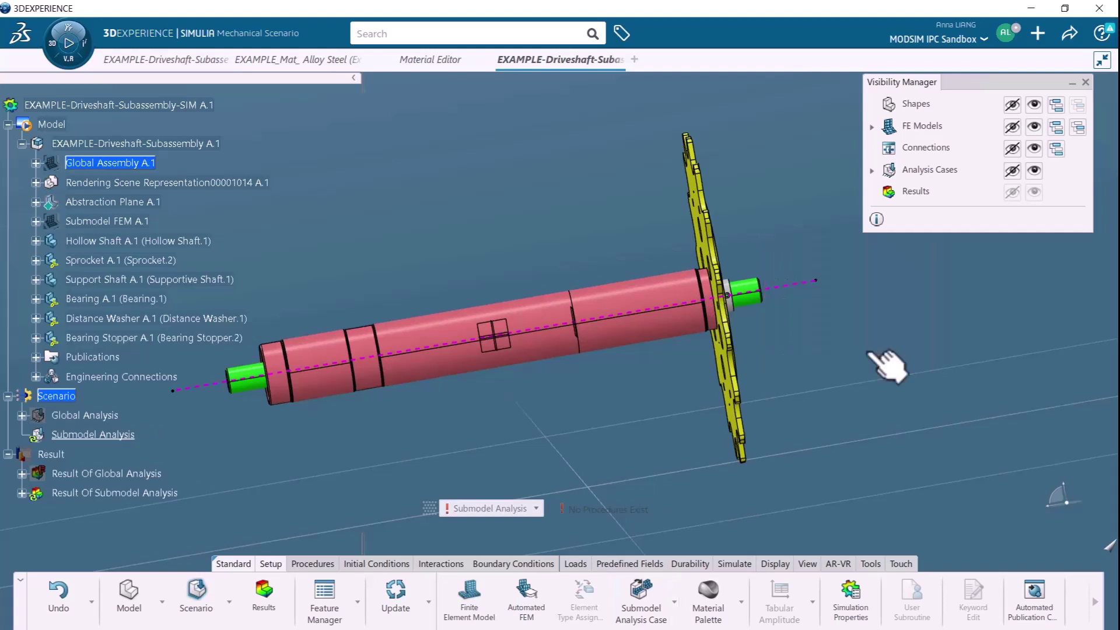
# - Assign Submodel FEM A.1 as the case's finite element model
pyautogui.click(456, 597)
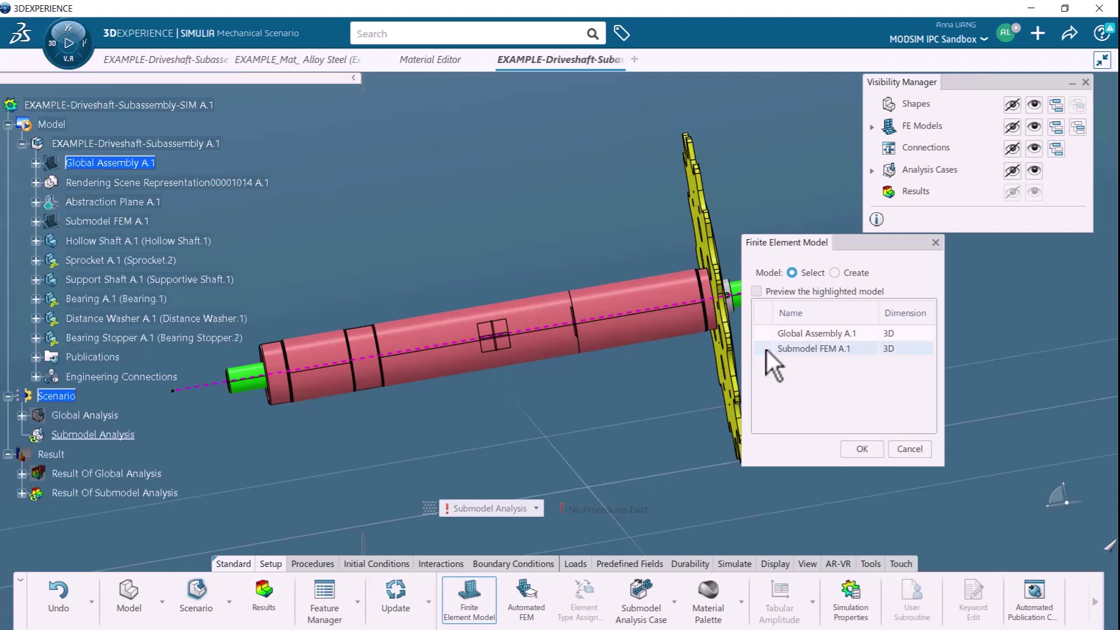
pyautogui.click(862, 448)
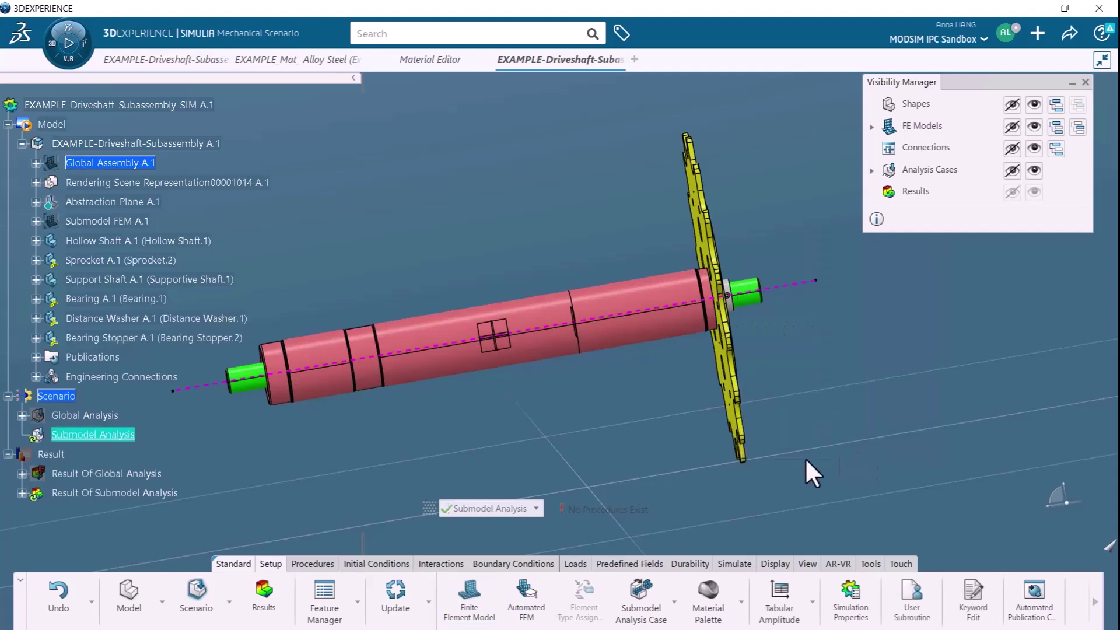
pyautogui.click(357, 601)
# - Add a new static step through the simulation setup assistant
pyautogui.click(368, 502)
pyautogui.scroll(-3, 676, 385)
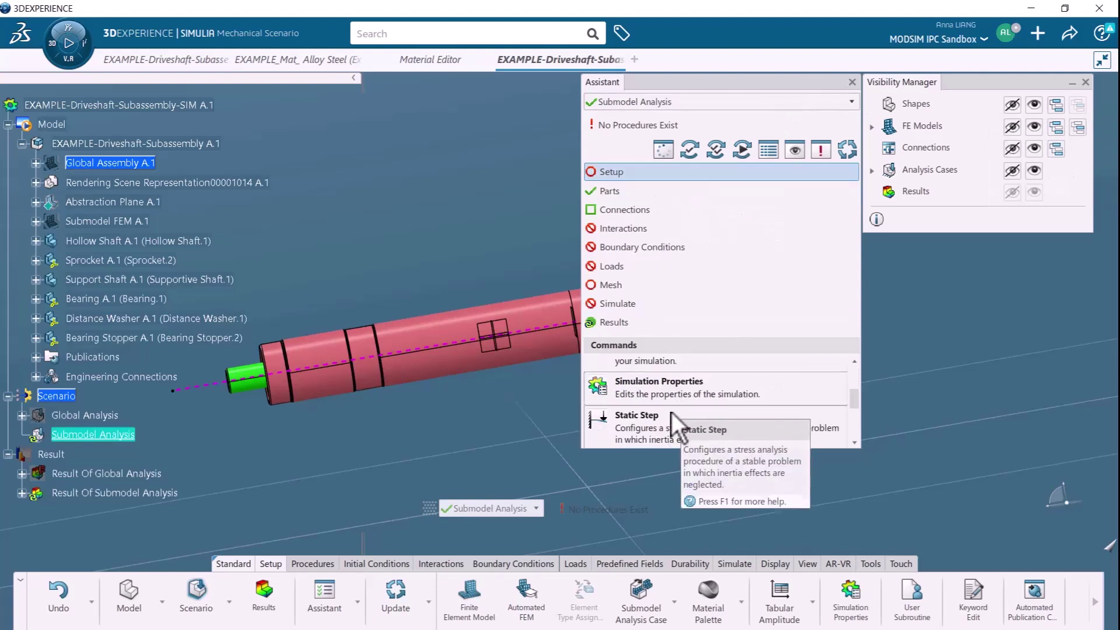
pyautogui.click(672, 415)
# - Set 10000 maximum increments, 1e-007s initial and 1e-010s minimum increments, and Damping stabilization
pyautogui.doubleClick(515, 169)
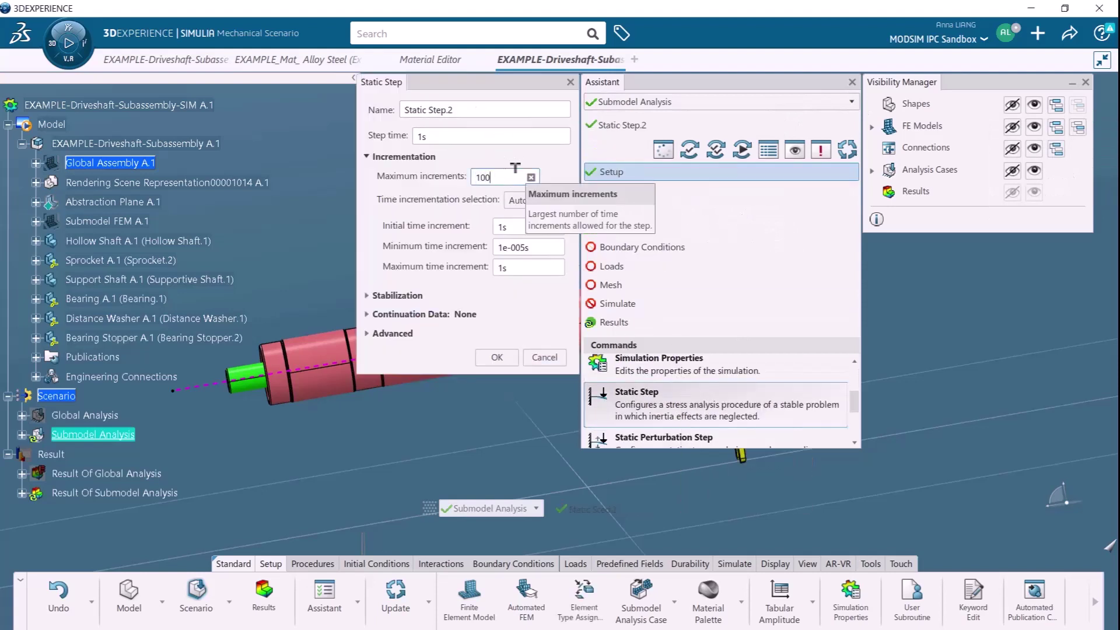
pyautogui.write('10000')
pyautogui.doubleClick(519, 222)
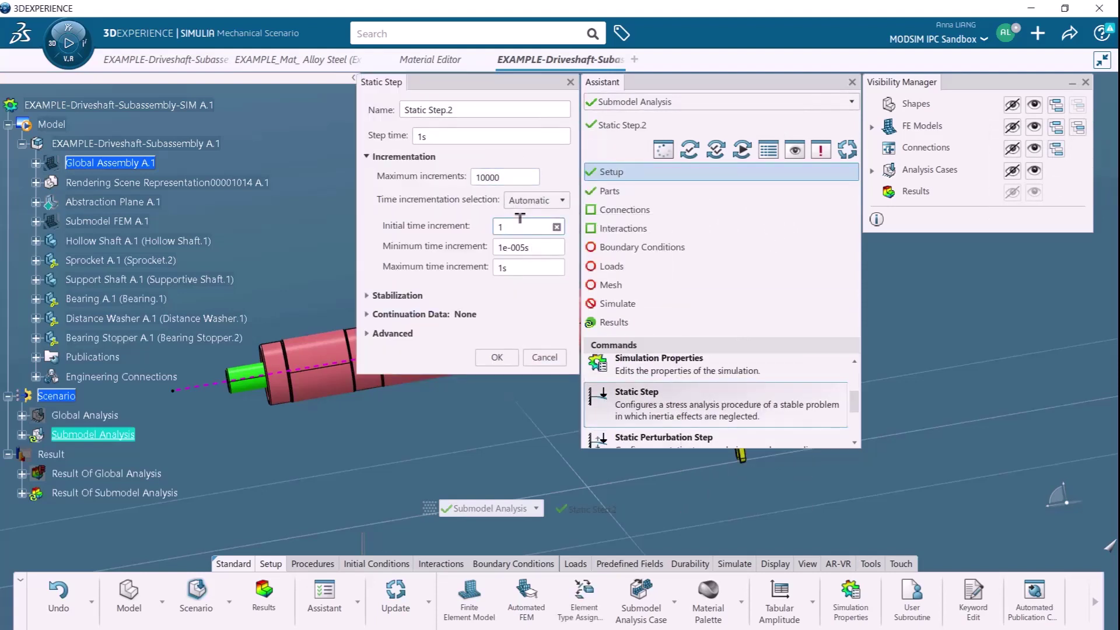
pyautogui.doubleClick(532, 241)
pyautogui.write('1')
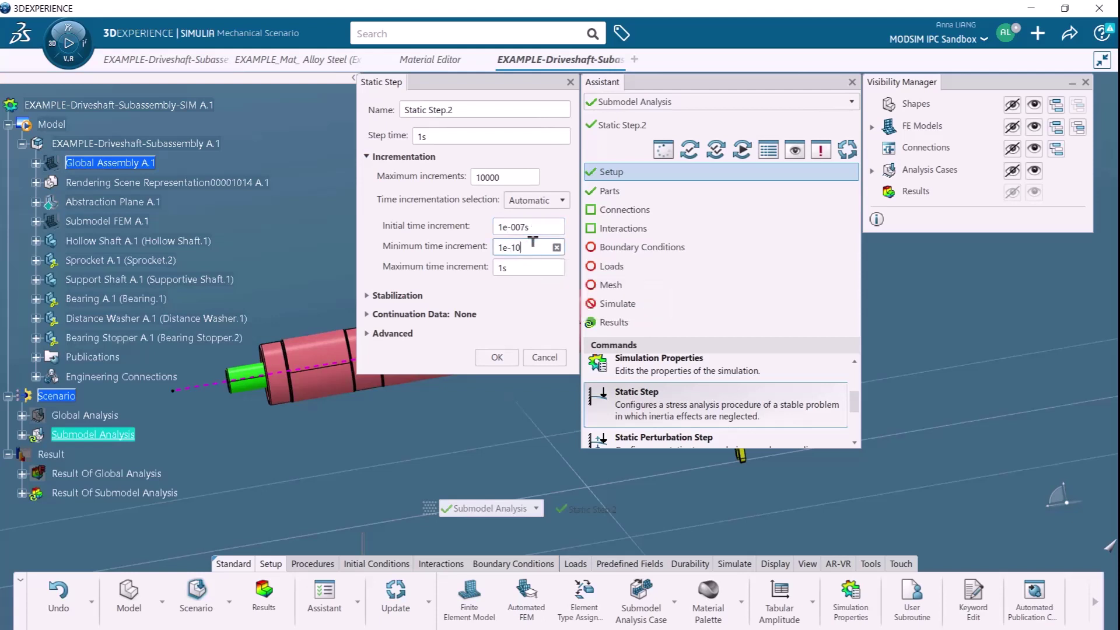
pyautogui.click(423, 294)
pyautogui.click(470, 315)
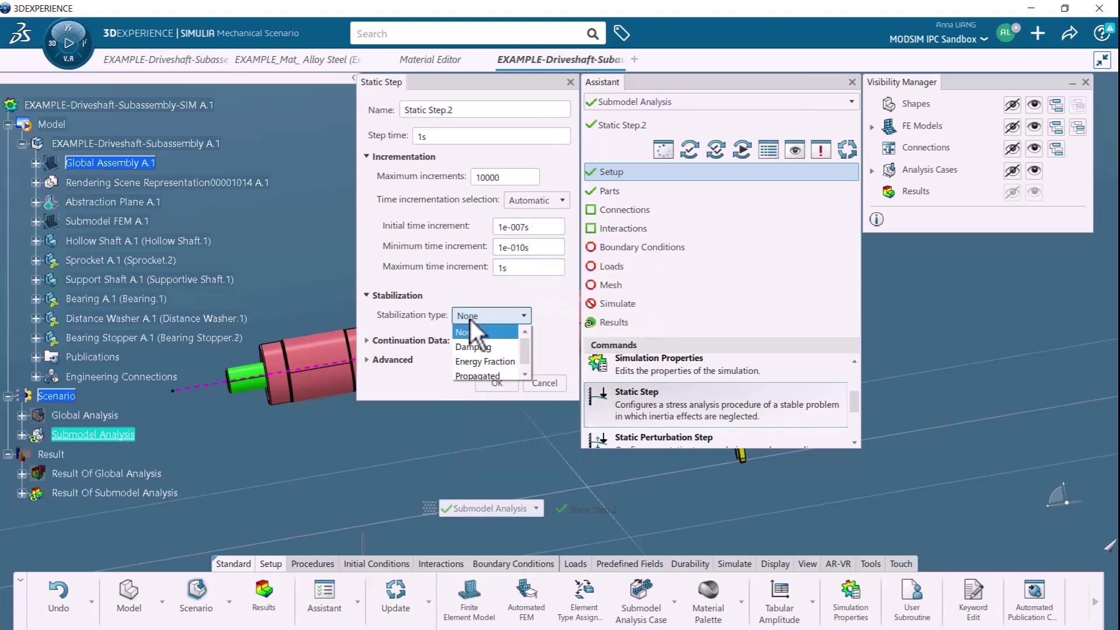
pyautogui.click(473, 346)
pyautogui.click(407, 406)
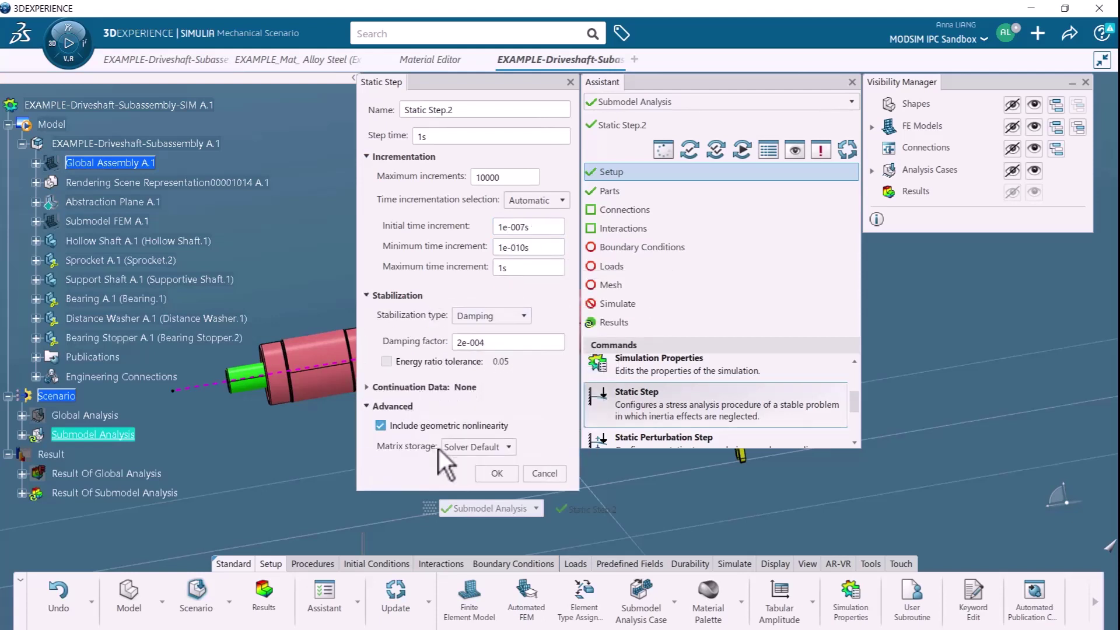
pyautogui.click(497, 472)
# - Select the Sprocket to Hollow Shaft interaction and orbit the view to check it against the sprocket
pyautogui.click(855, 82)
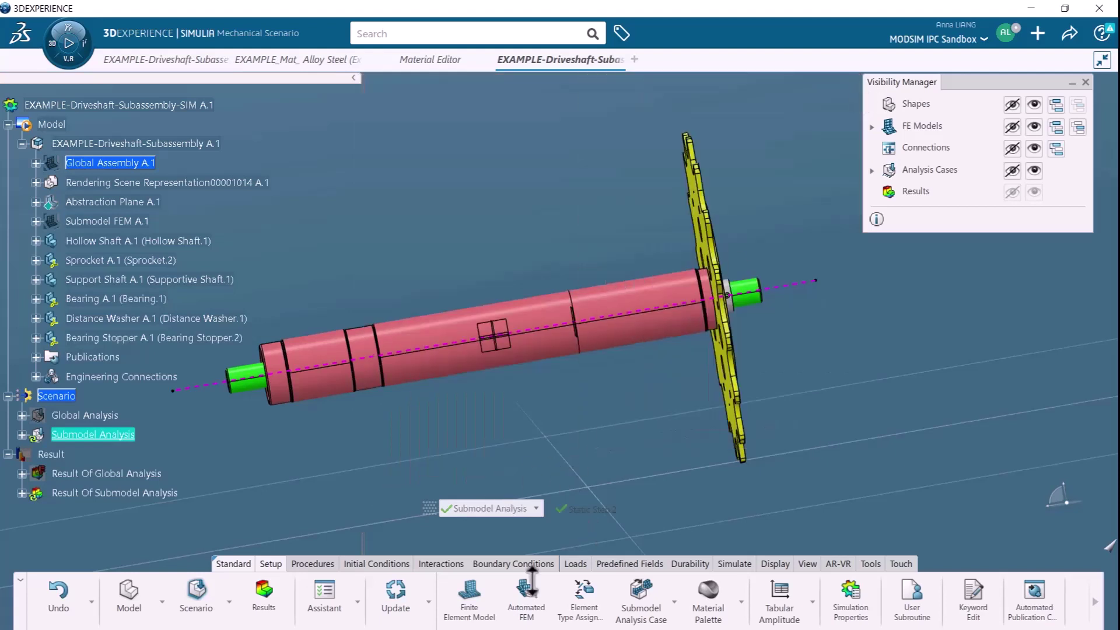
pyautogui.click(434, 564)
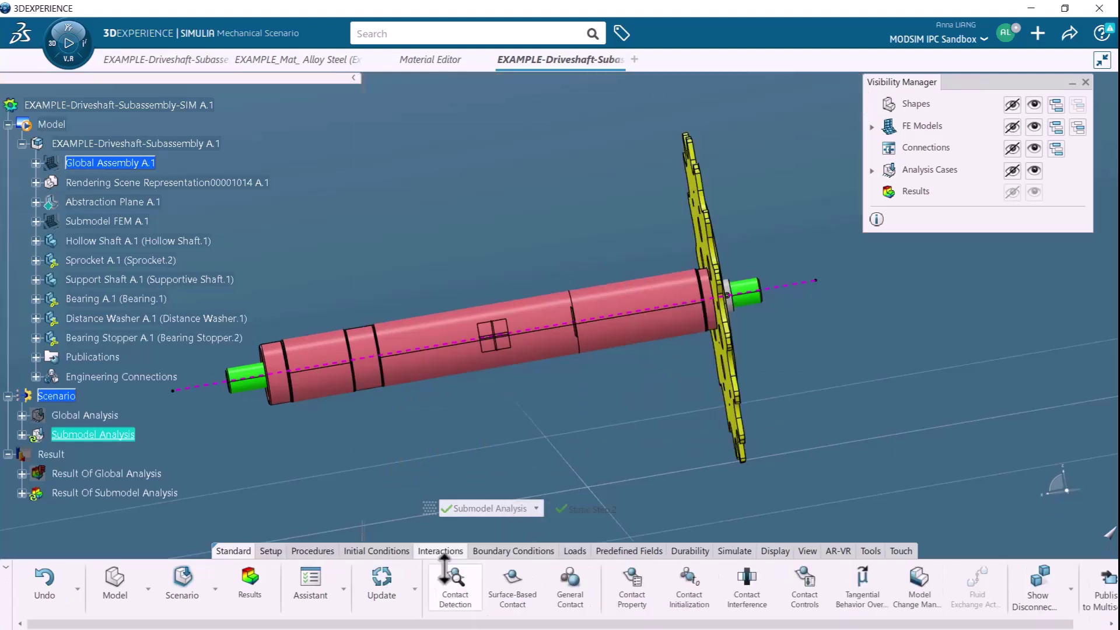
pyautogui.click(512, 583)
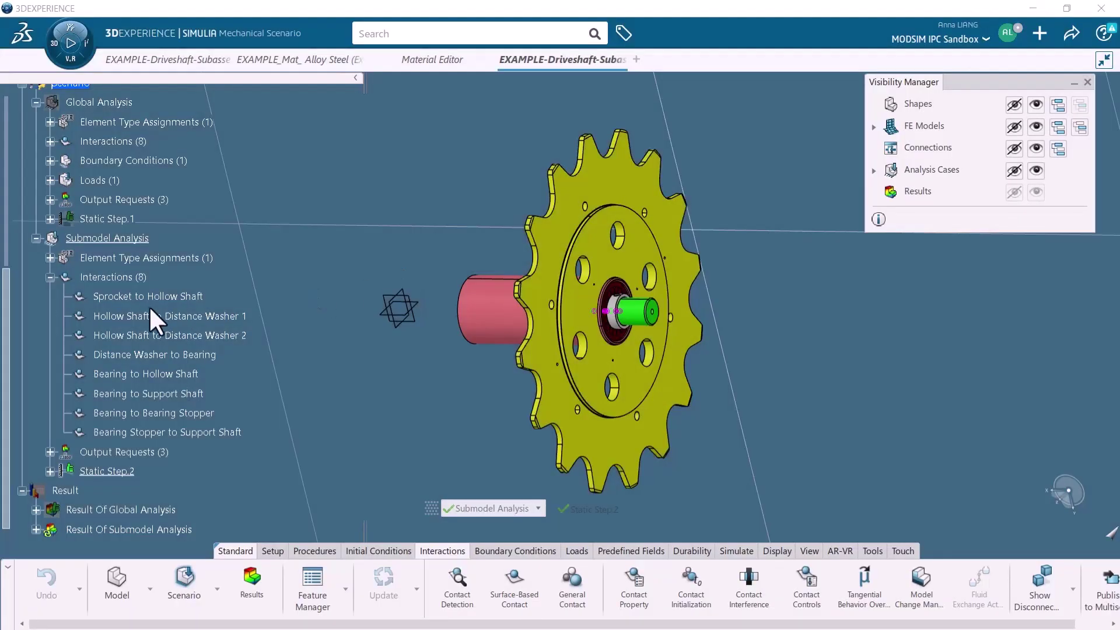
pyautogui.click(155, 297)
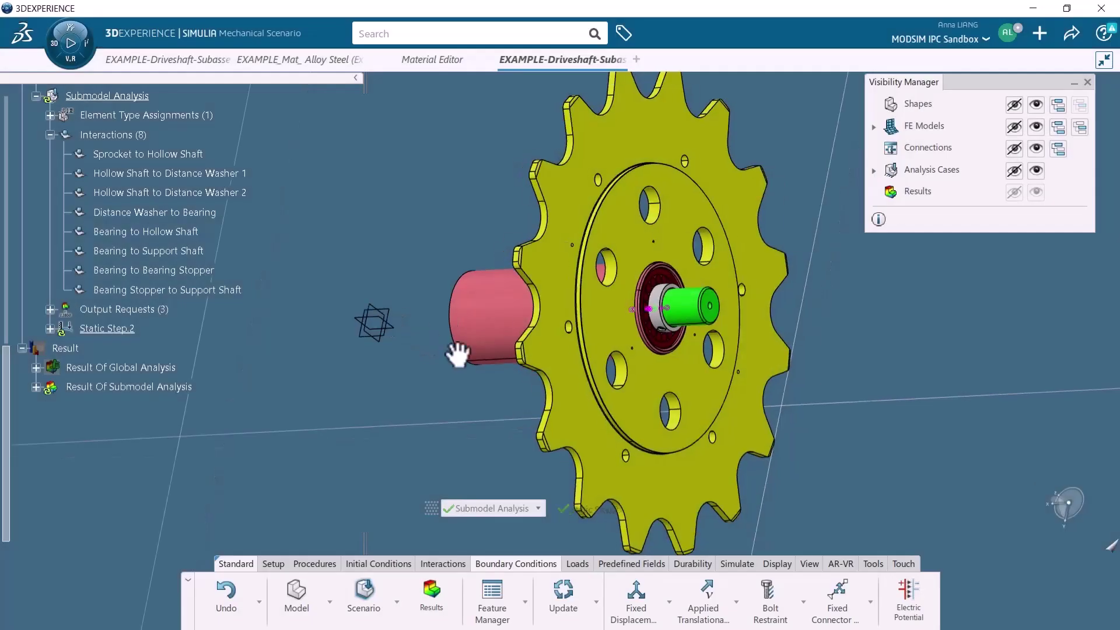
pyautogui.moveTo(458, 350); pyautogui.dragTo(699, 321, button='middle')
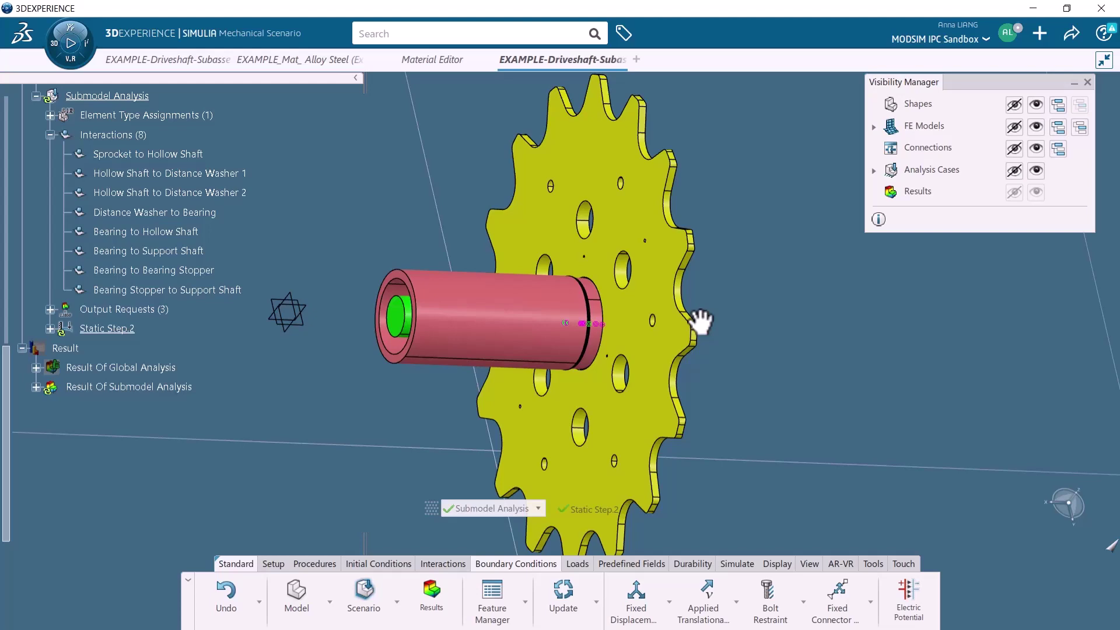
pyautogui.moveTo(700, 321); pyautogui.dragTo(664, 353, button='middle')
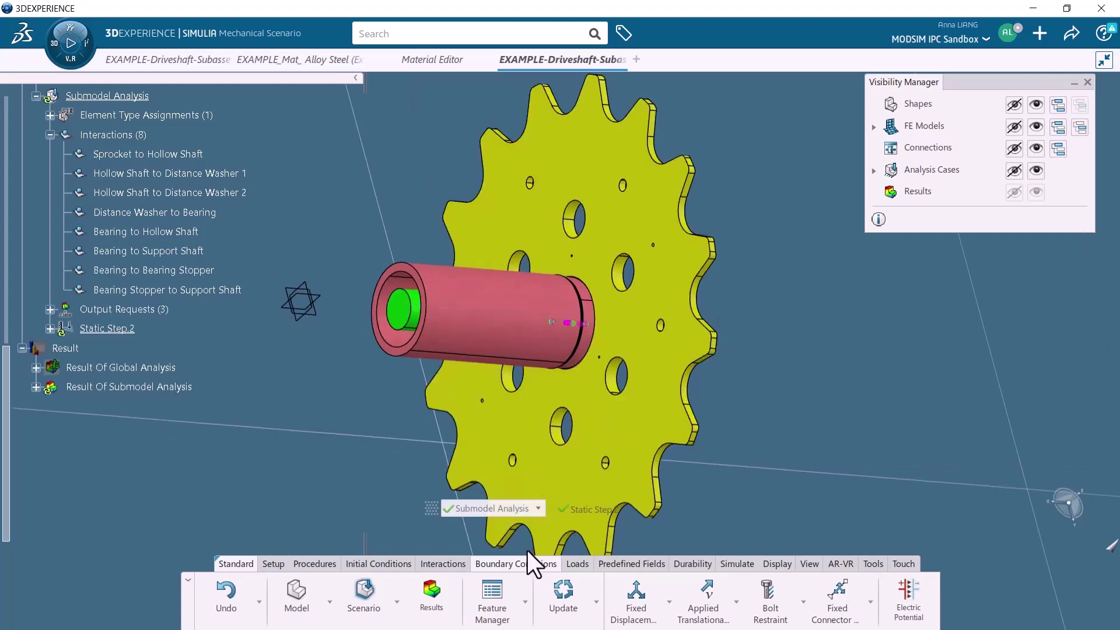
# - Apply a submodel displacement to the shaft's inner and outer end faces, driven by global Static Step.1
pyautogui.click(669, 595)
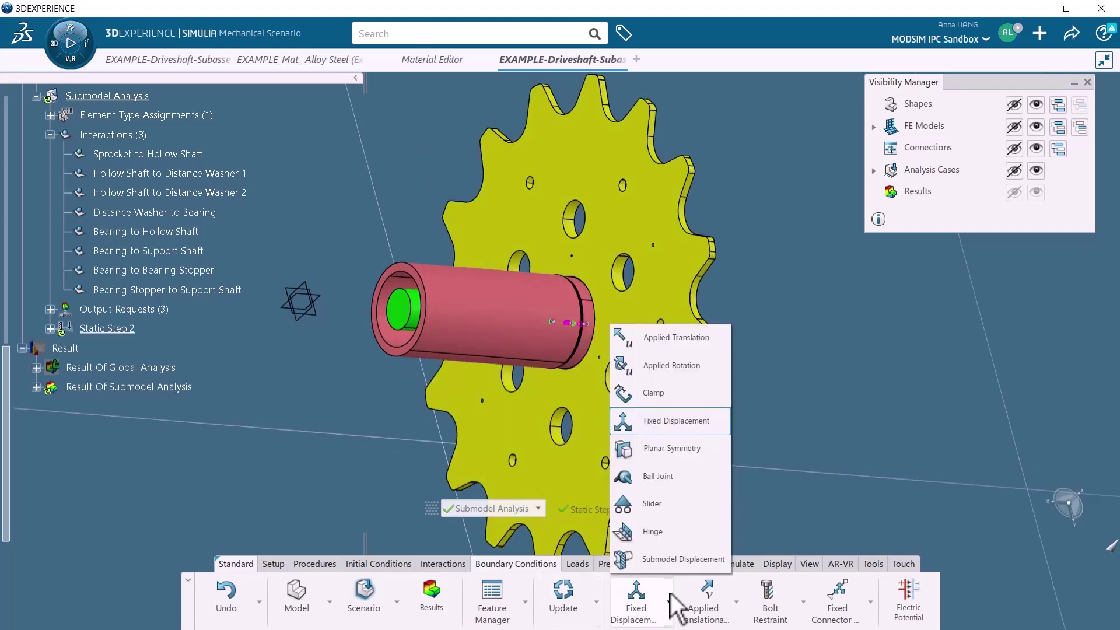
pyautogui.click(680, 560)
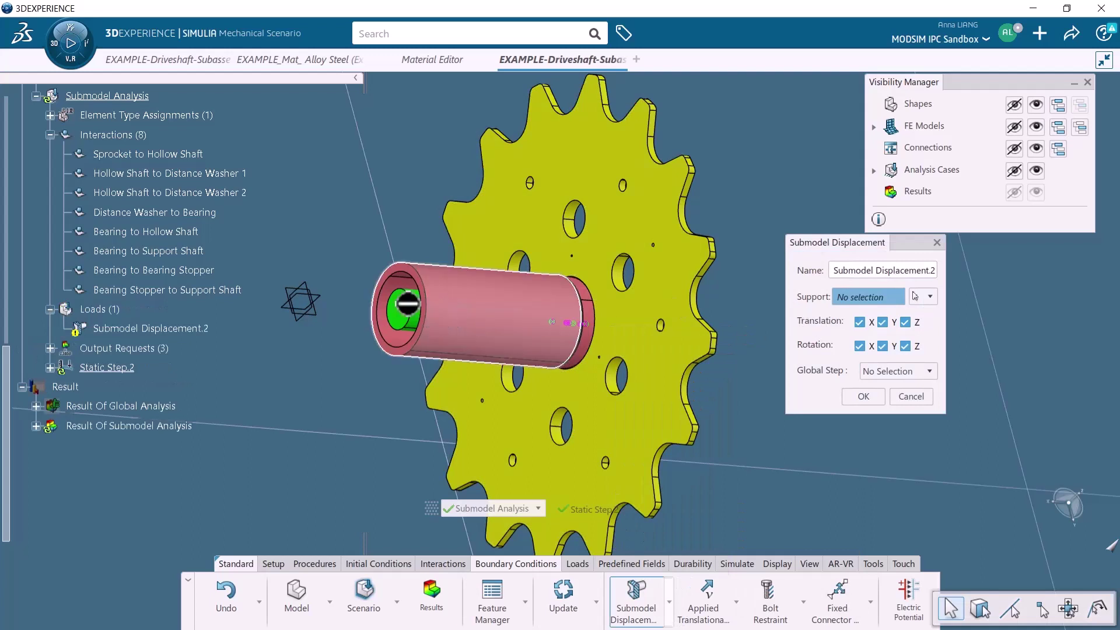
pyautogui.click(407, 303)
pyautogui.moveTo(407, 303); pyautogui.dragTo(423, 286, button='middle')
pyautogui.click(423, 286)
pyautogui.click(929, 371)
pyautogui.click(920, 386)
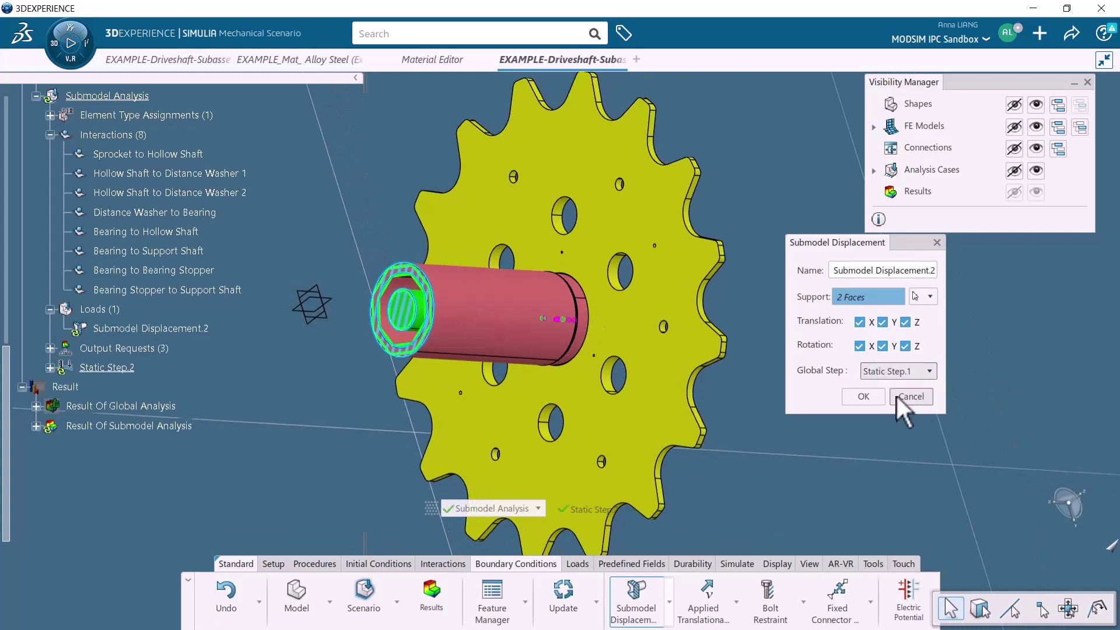
pyautogui.click(862, 396)
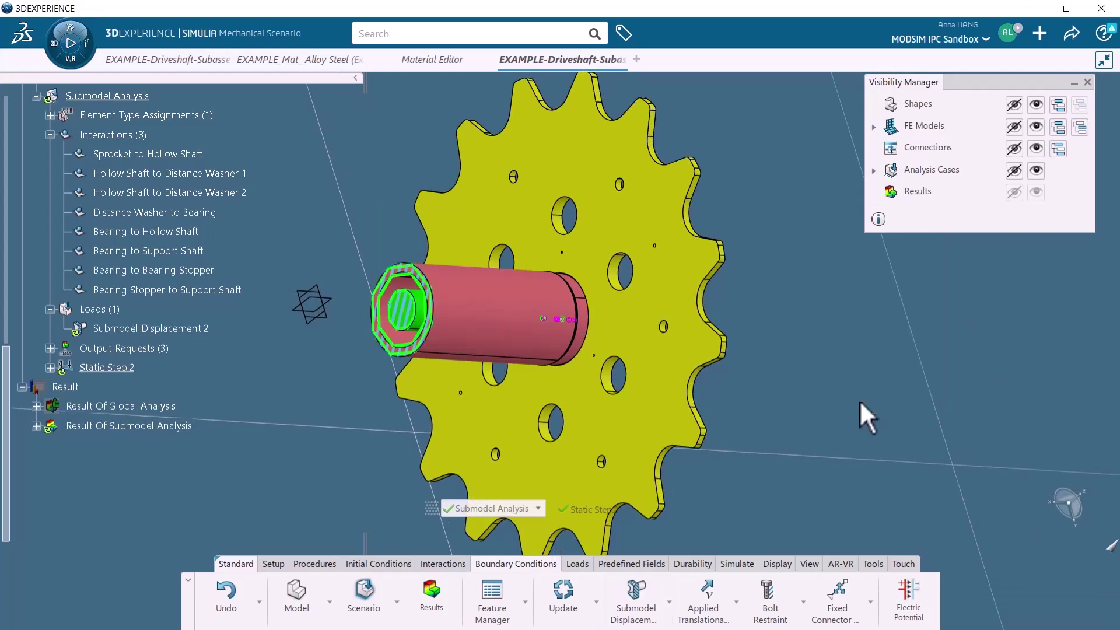
# - Apply a -1000N Force Z load to one sprocket tooth face
pyautogui.click(575, 563)
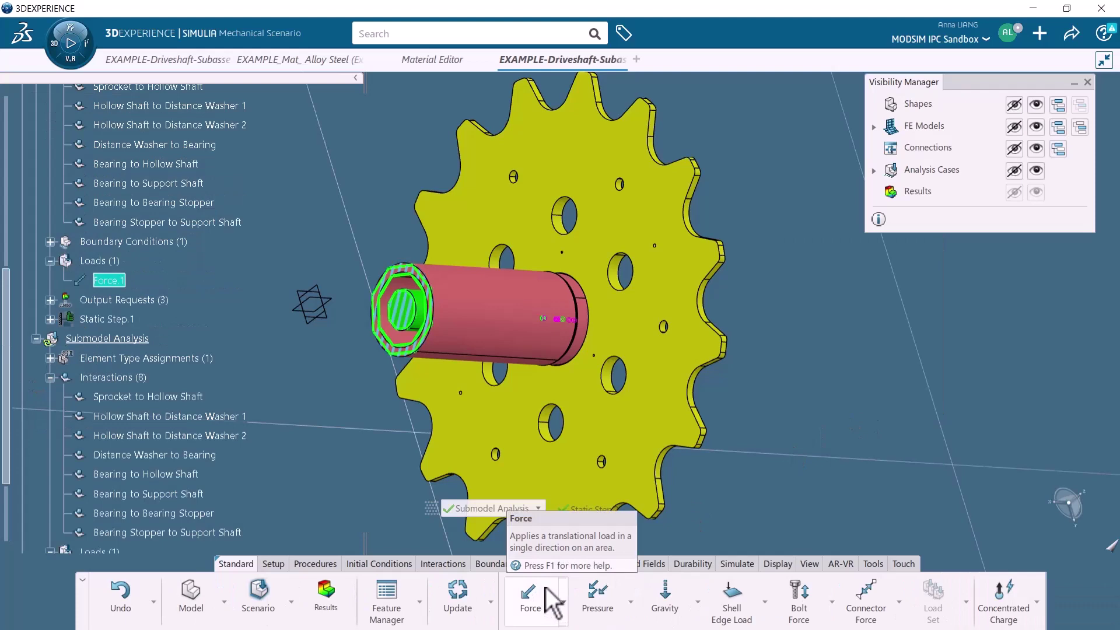
pyautogui.click(530, 590)
pyautogui.moveTo(666, 462); pyautogui.dragTo(583, 427, button='middle')
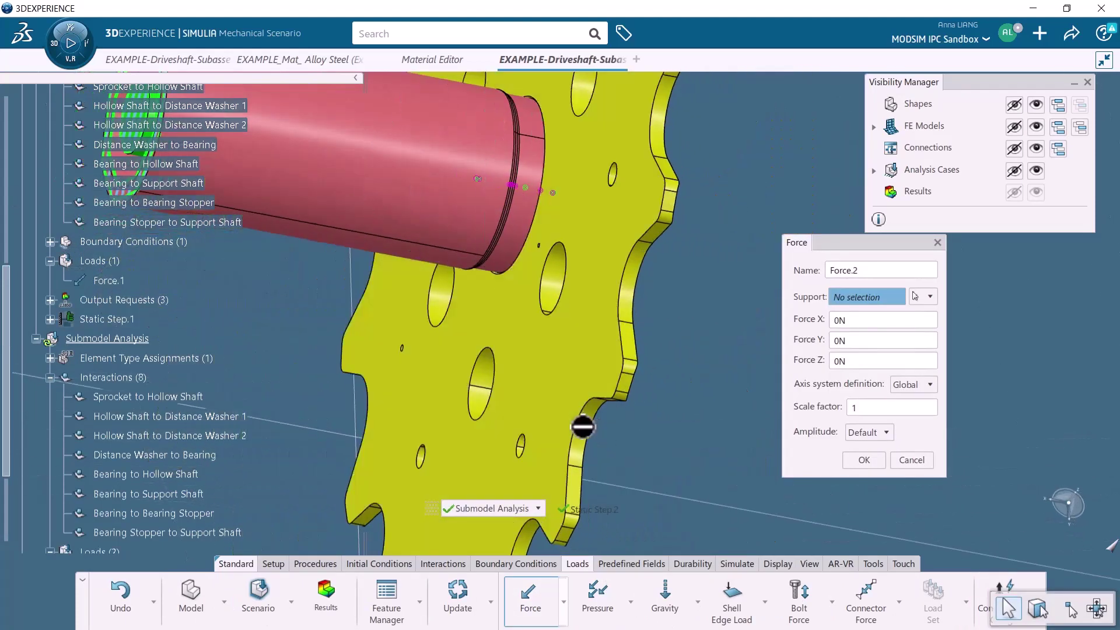
pyautogui.click(600, 436)
pyautogui.click(885, 360)
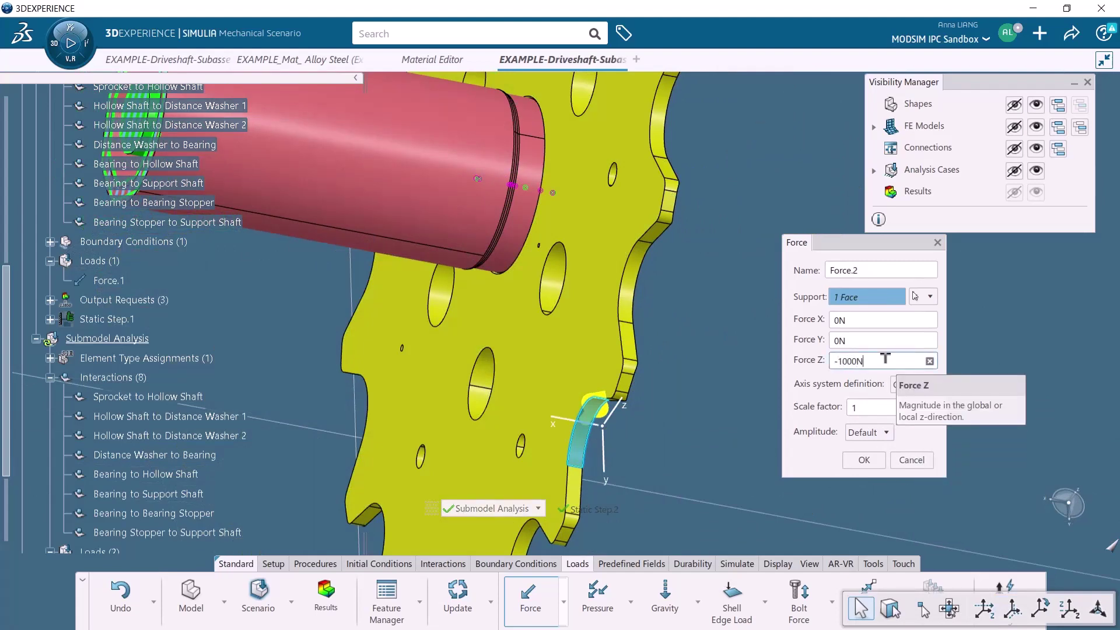
pyautogui.write('-1000N')
pyautogui.click(859, 458)
pyautogui.click(545, 561)
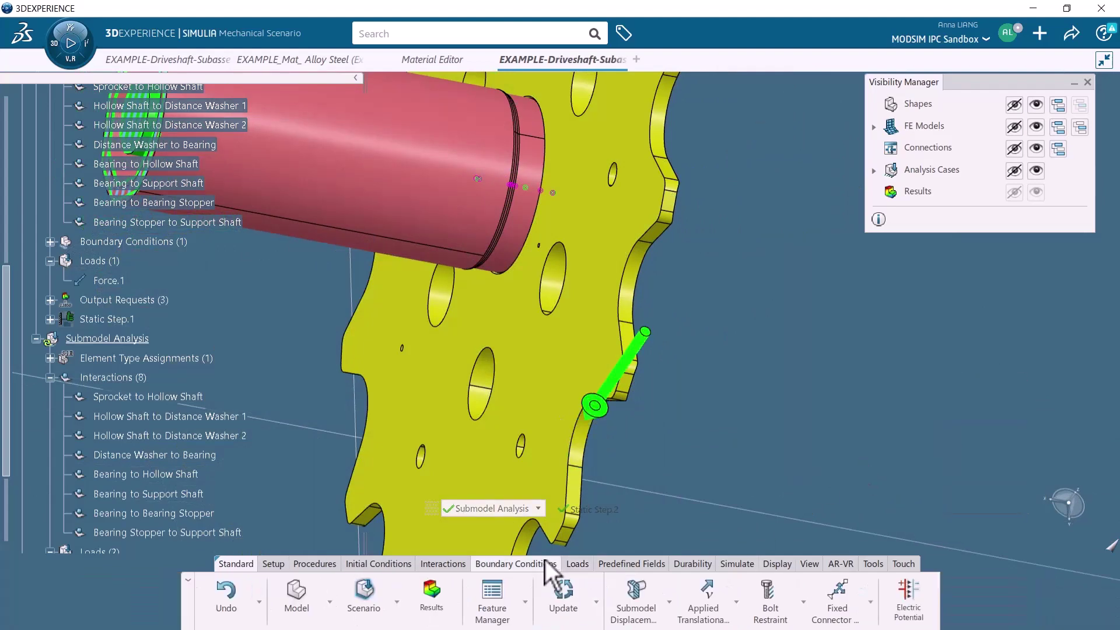
# - Add a Fixed Displacement restraint and select the green shaft's end face as its support
pyautogui.click(668, 595)
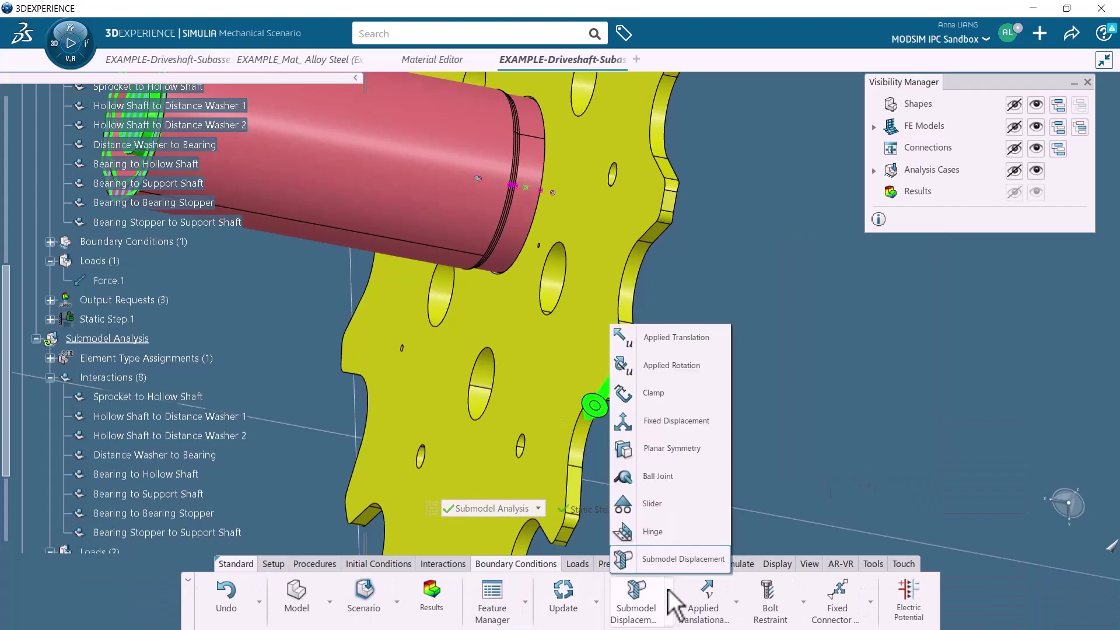
pyautogui.click(688, 428)
pyautogui.moveTo(525, 379); pyautogui.dragTo(457, 325, button='middle')
pyautogui.click(509, 343)
# - Lock Translation and Rotation X, Y and Z to create Fixed Displacement.2
pyautogui.click(855, 322)
pyautogui.click(878, 322)
pyautogui.click(901, 321)
pyautogui.click(855, 349)
pyautogui.click(878, 350)
pyautogui.click(901, 349)
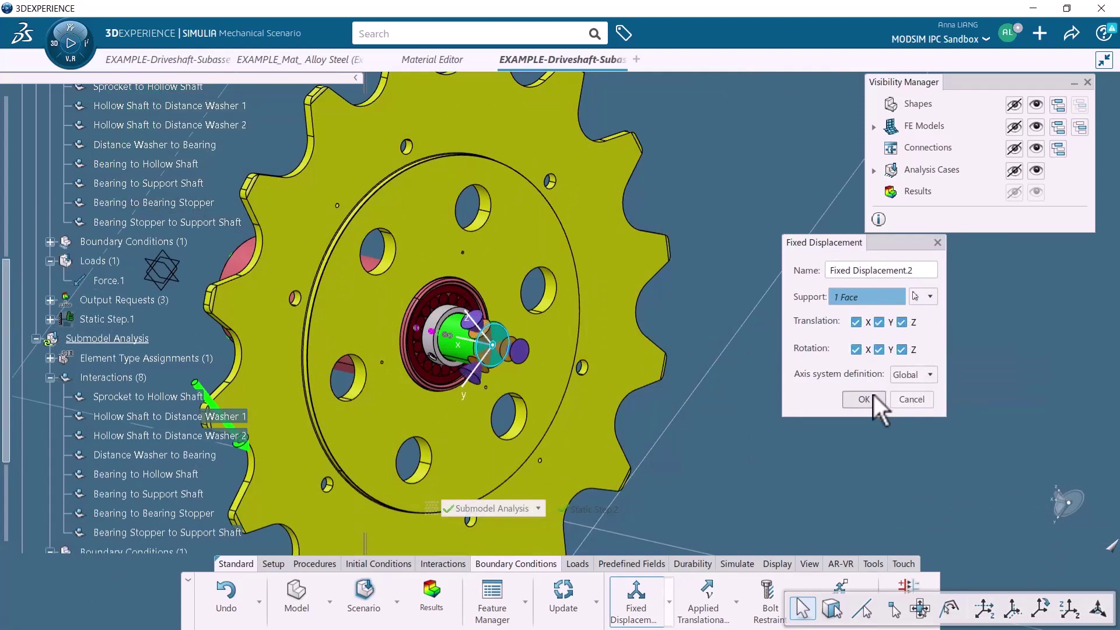
pyautogui.click(875, 400)
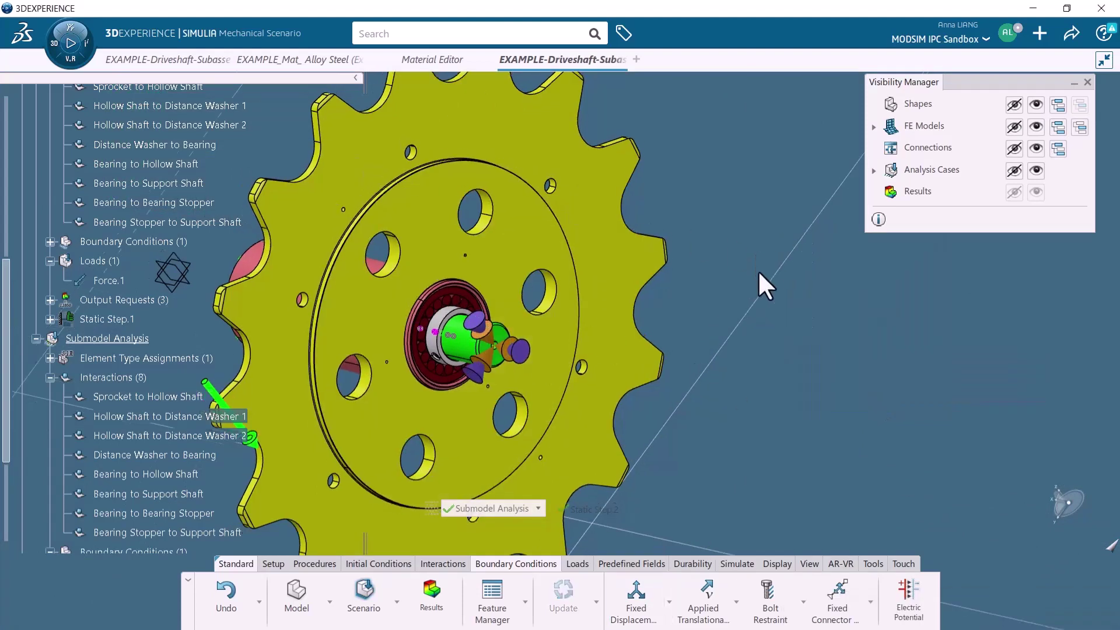
pyautogui.scroll(-3, 758, 270)
pyautogui.moveTo(657, 342); pyautogui.dragTo(807, 269, button='middle')
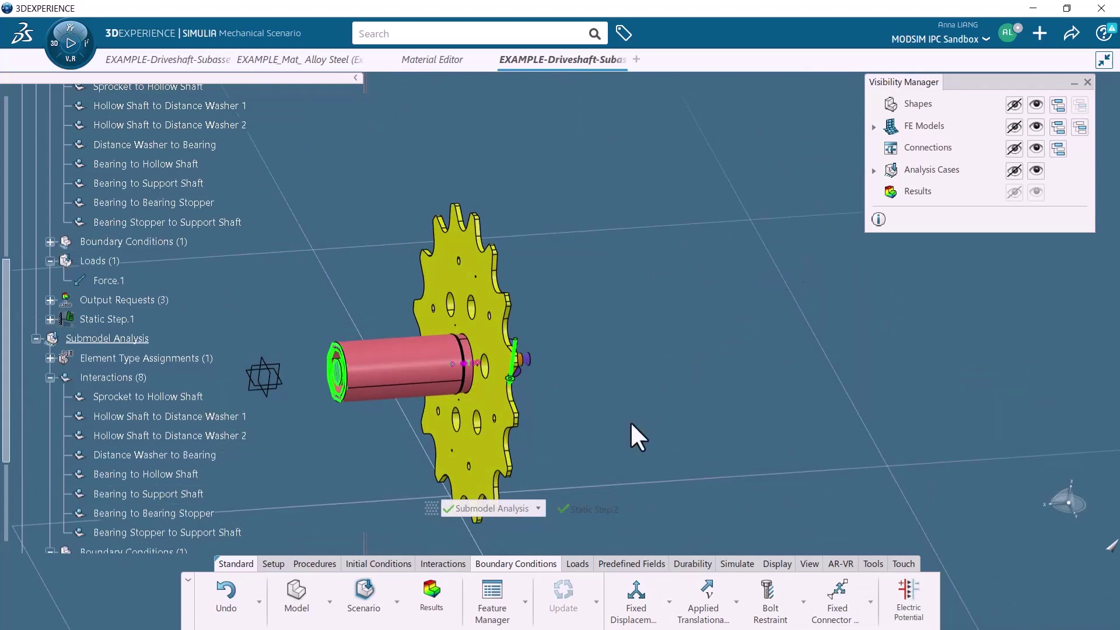
# - Simulate with both Global Analysis and Submodel Analysis checked so both cases solve
pyautogui.click(736, 563)
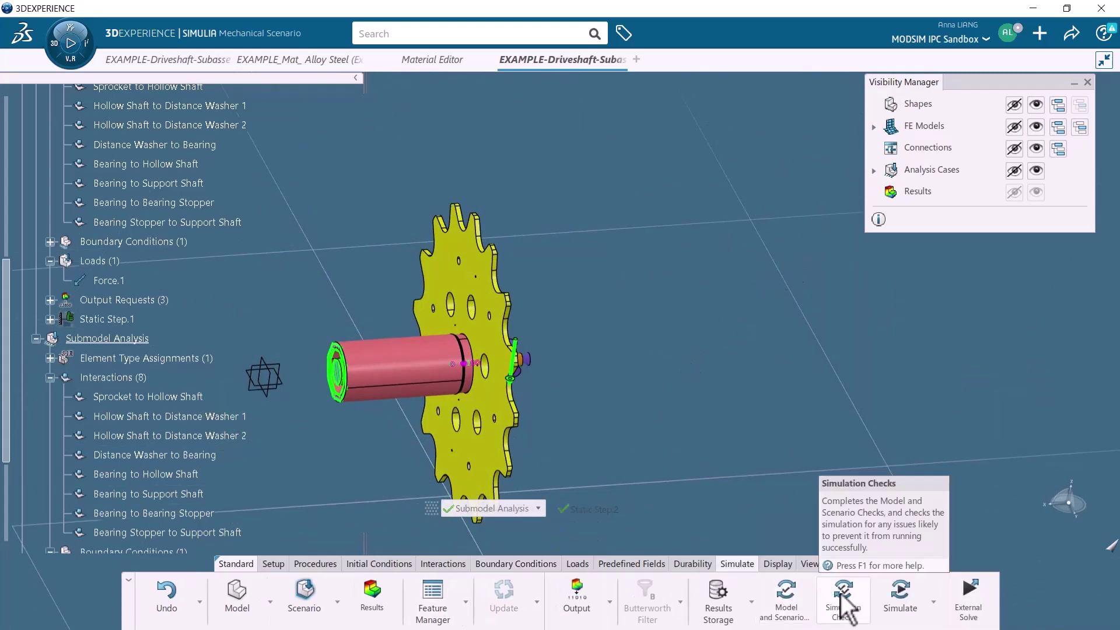
pyautogui.click(901, 596)
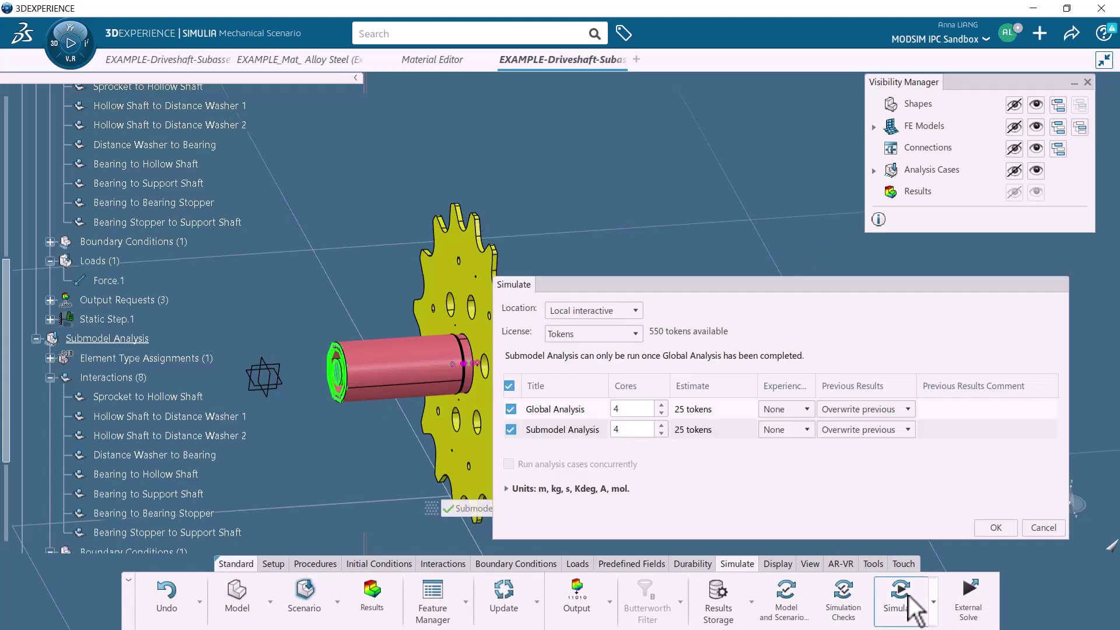
pyautogui.click(991, 527)
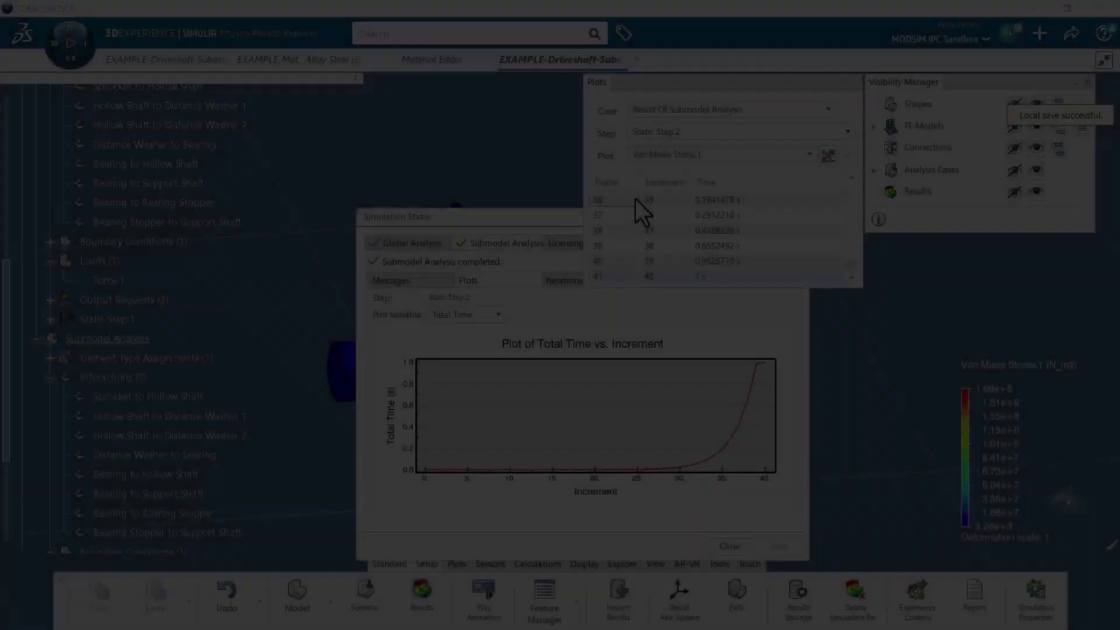
# - Dismiss Simulation Status, face the sprocket front and play to Static Step.2's final 1 s frame
pyautogui.click(731, 547)
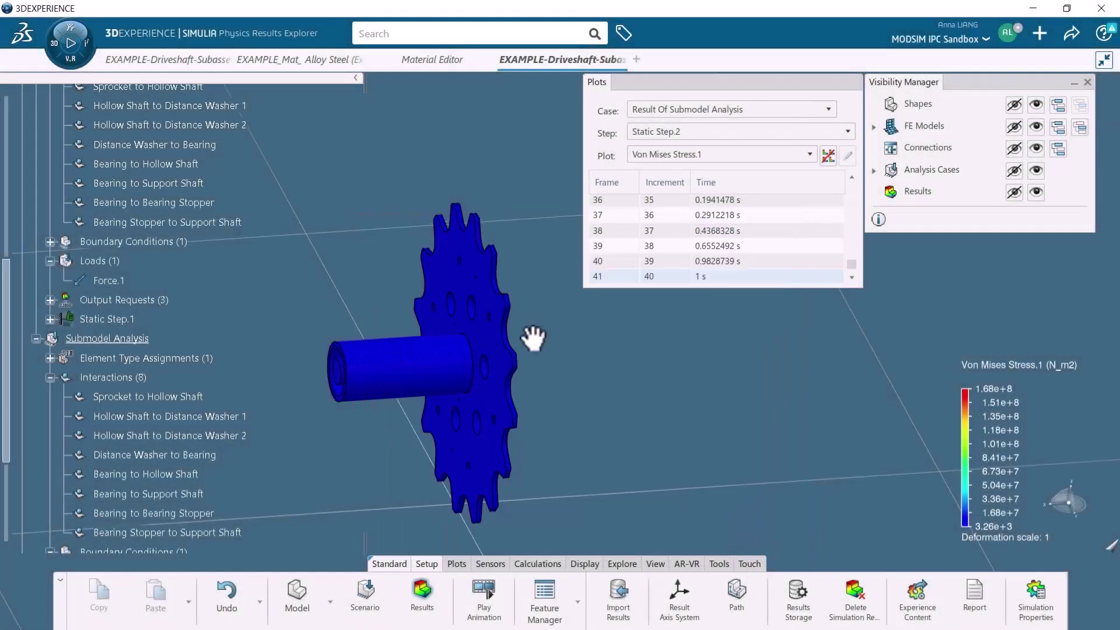
pyautogui.moveTo(533, 338); pyautogui.dragTo(532, 388, button='middle')
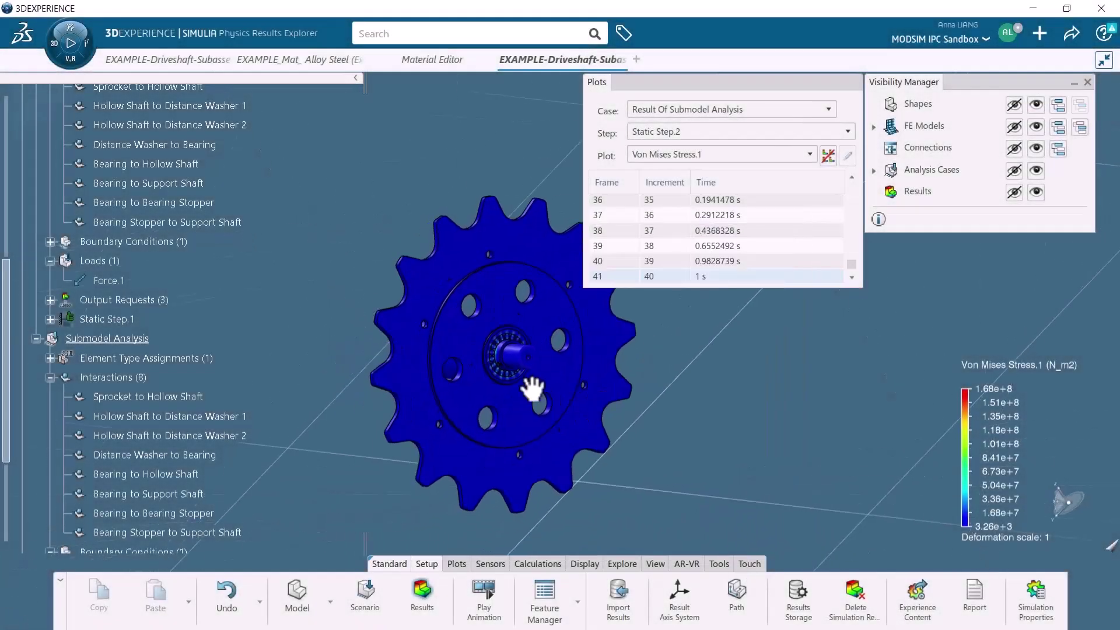
pyautogui.click(68, 44)
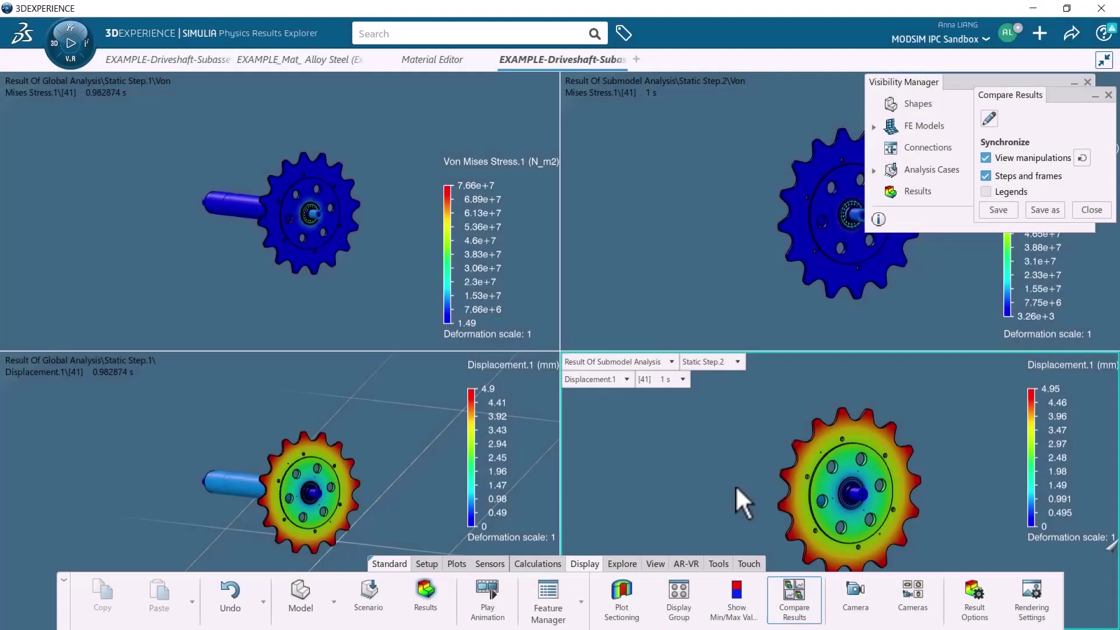
# - Synchronize all four result views and zoom them onto the sprocket hub
pyautogui.click(1082, 155)
pyautogui.moveTo(362, 236); pyautogui.dragTo(299, 242, button='middle')
pyautogui.moveTo(385, 406)
pyautogui.mouseDown(button='middle')
pyautogui.moveTo(379, 439)
pyautogui.moveTo(375, 407)
pyautogui.mouseUp(button='middle')
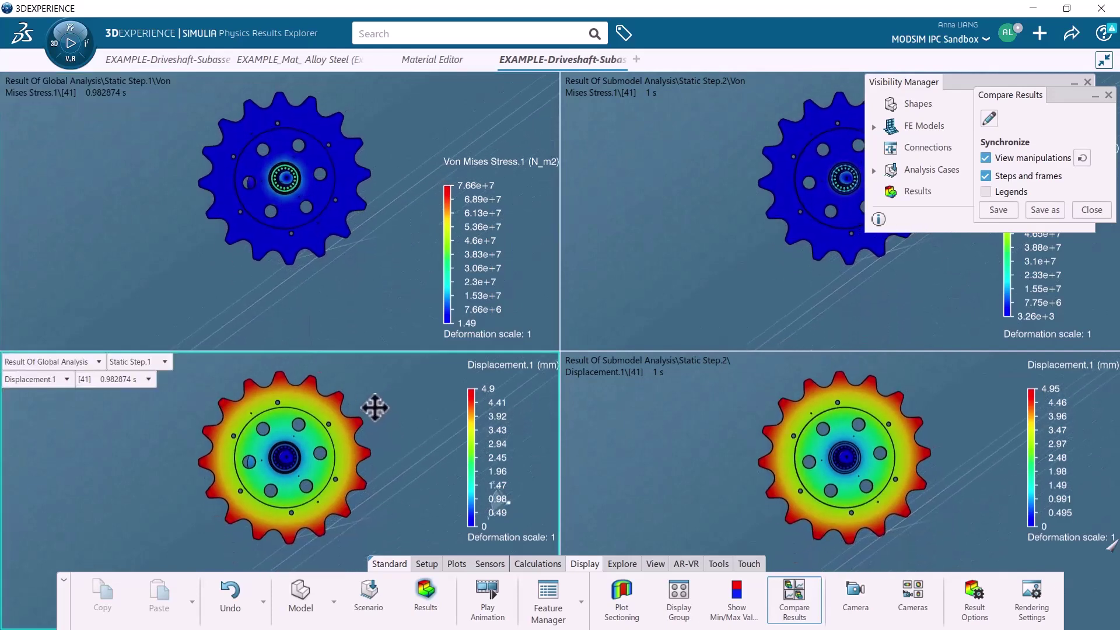
pyautogui.moveTo(342, 250); pyautogui.dragTo(338, 327, button='middle')
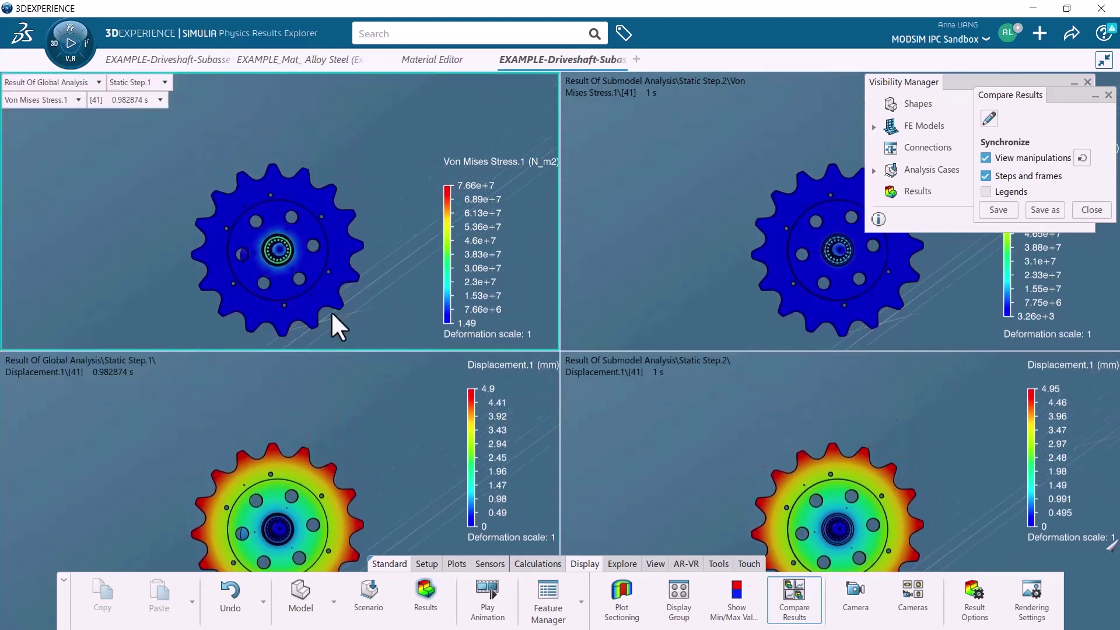
pyautogui.scroll(6, 277, 252)
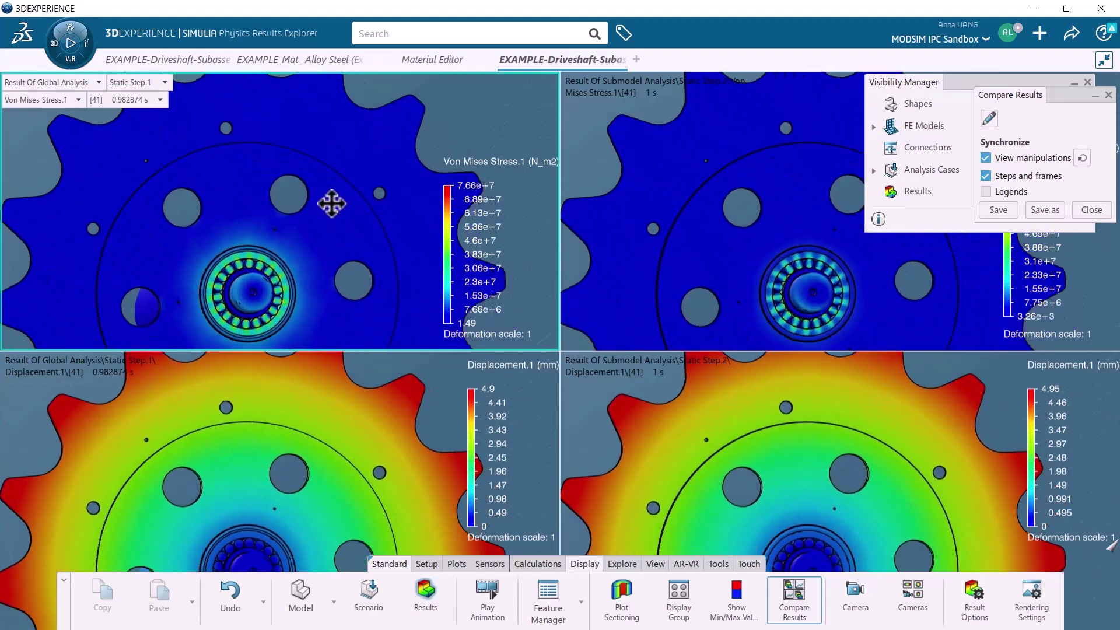
pyautogui.moveTo(331, 203); pyautogui.dragTo(336, 176, button='middle')
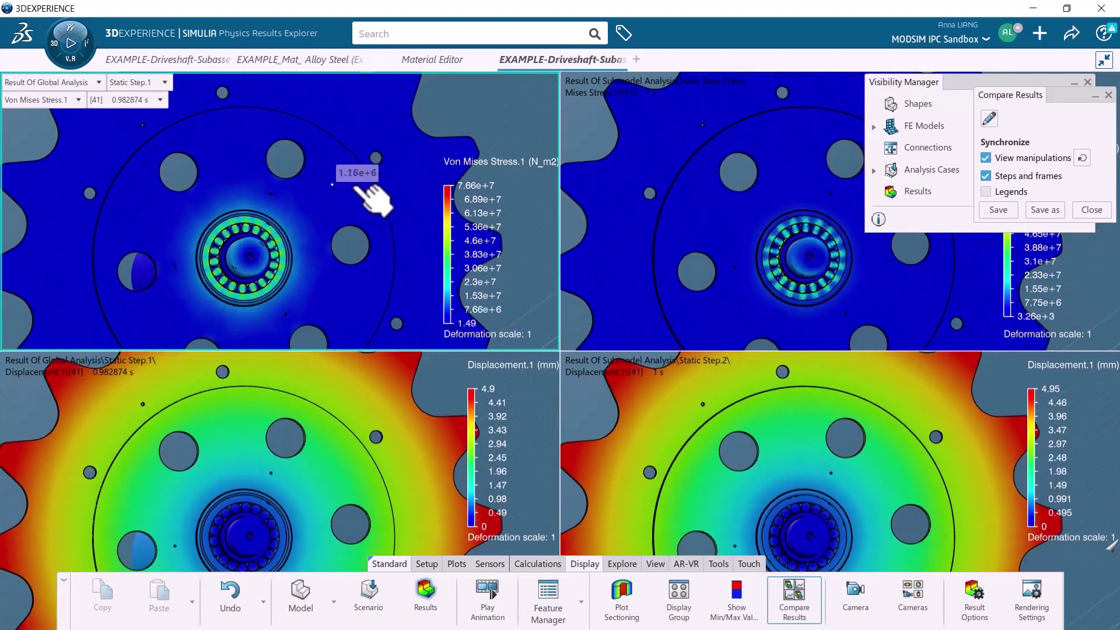
# - Minimize the Compare Results panel and close the Visibility Manager
pyautogui.click(1093, 95)
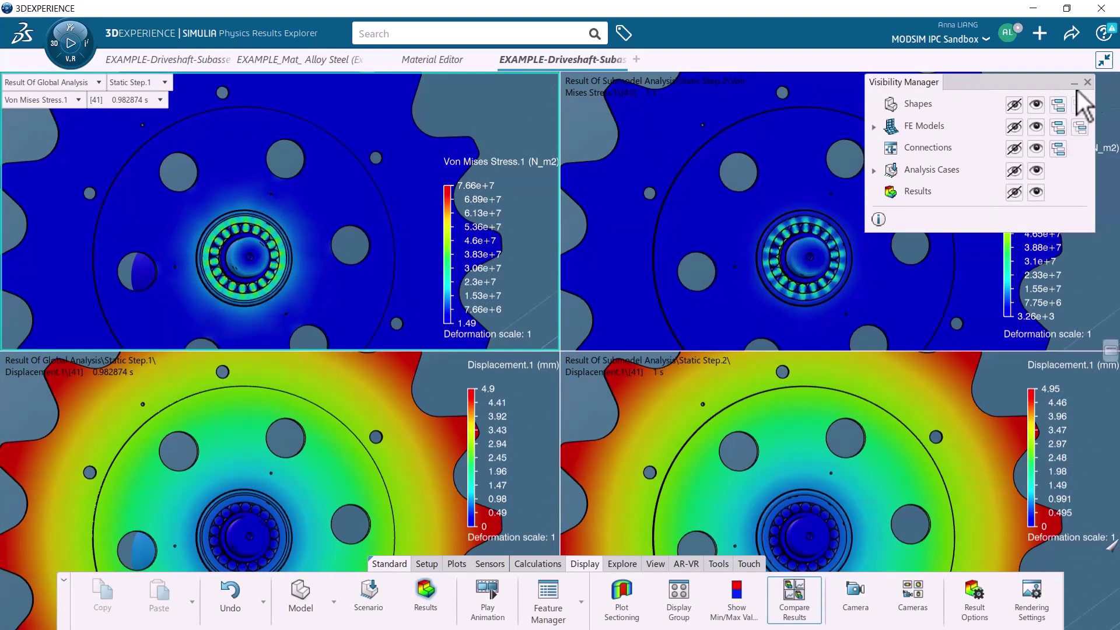
pyautogui.click(1086, 81)
pyautogui.moveTo(322, 282)
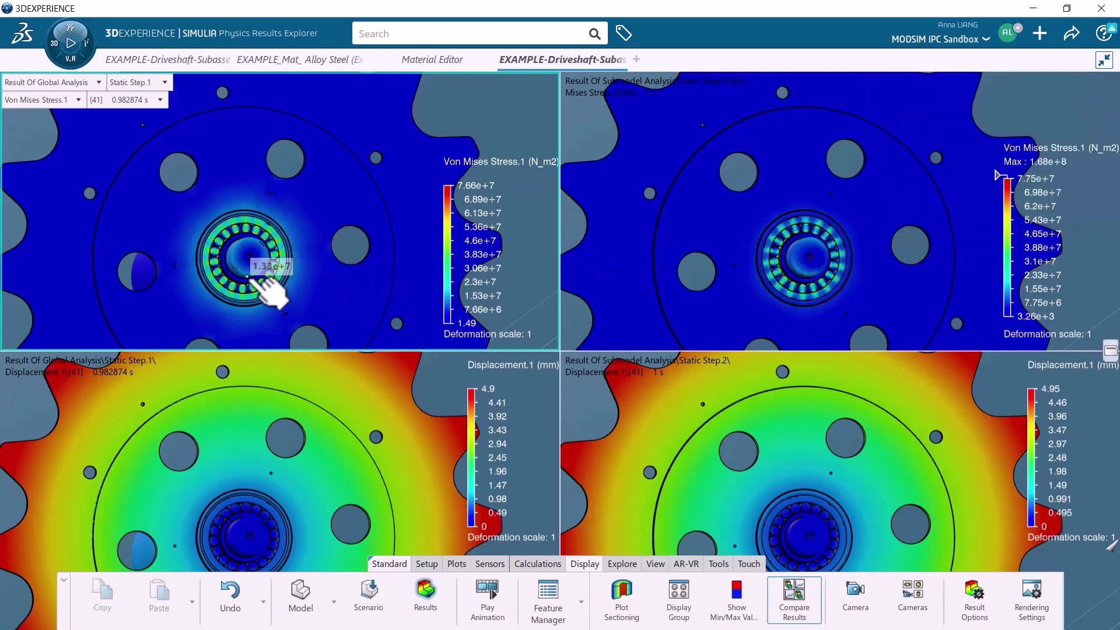